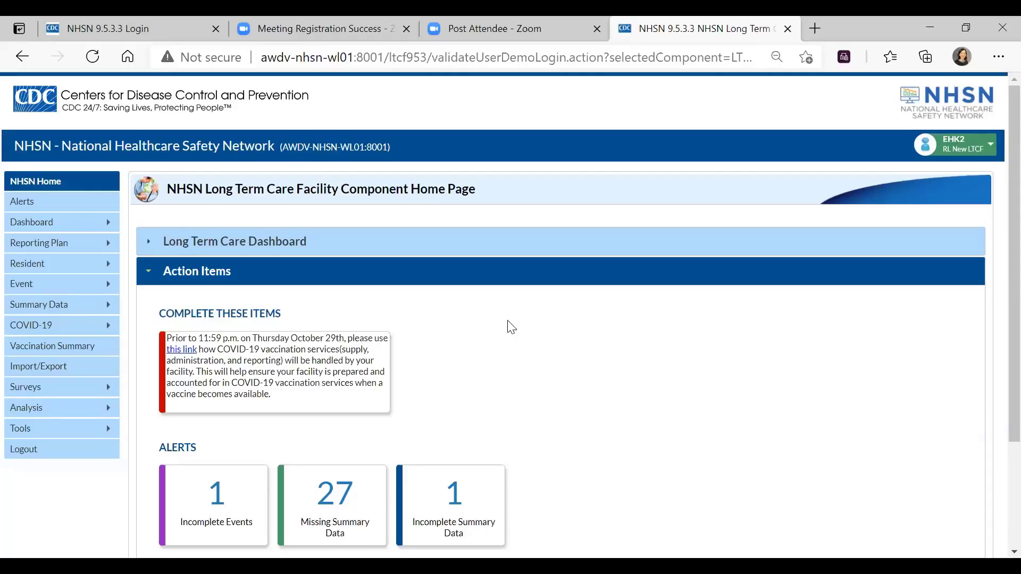
Open the COVID-19 vaccination calendar for healthcare workers and go back to the 01 February - 14 March 2021 period
mouse_move(45, 328)
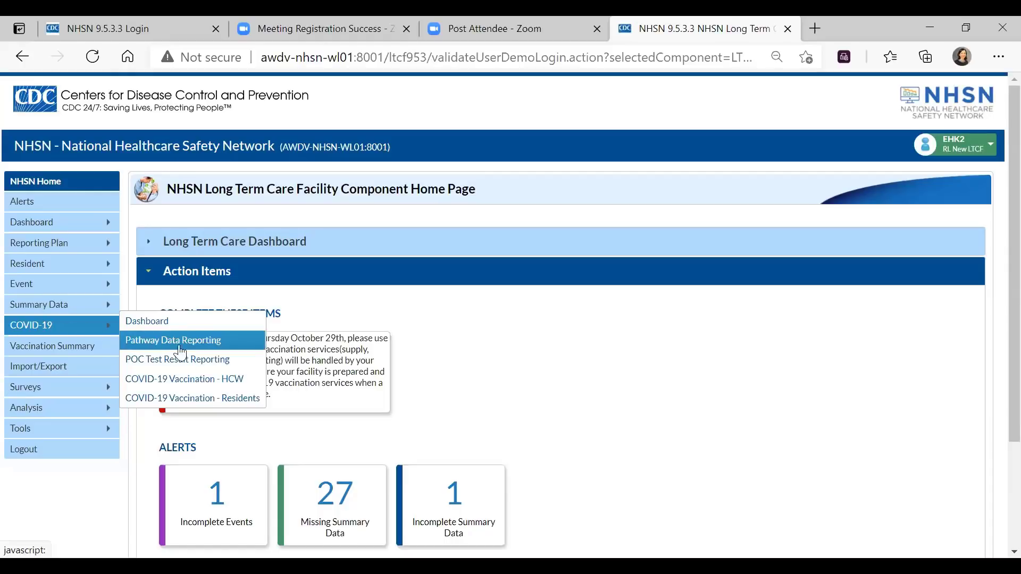
left_click(219, 379)
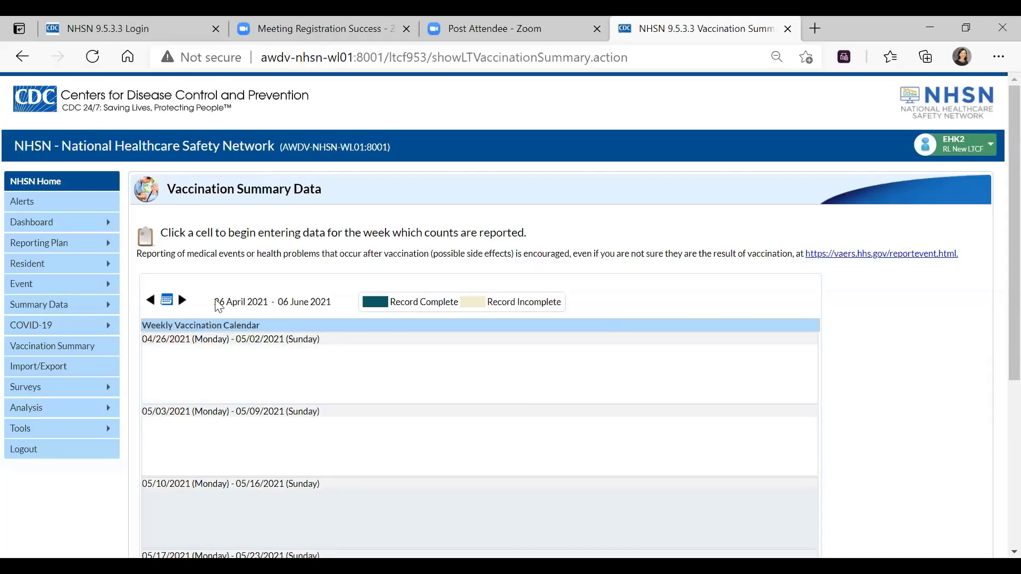
left_click(150, 301)
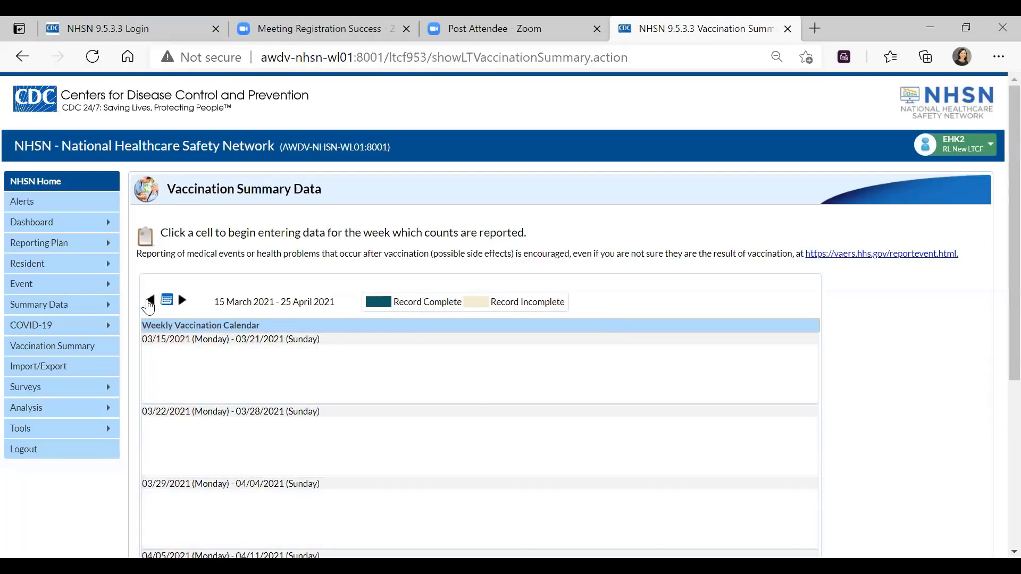
left_click(149, 302)
scroll(353, 439, "down", 5)
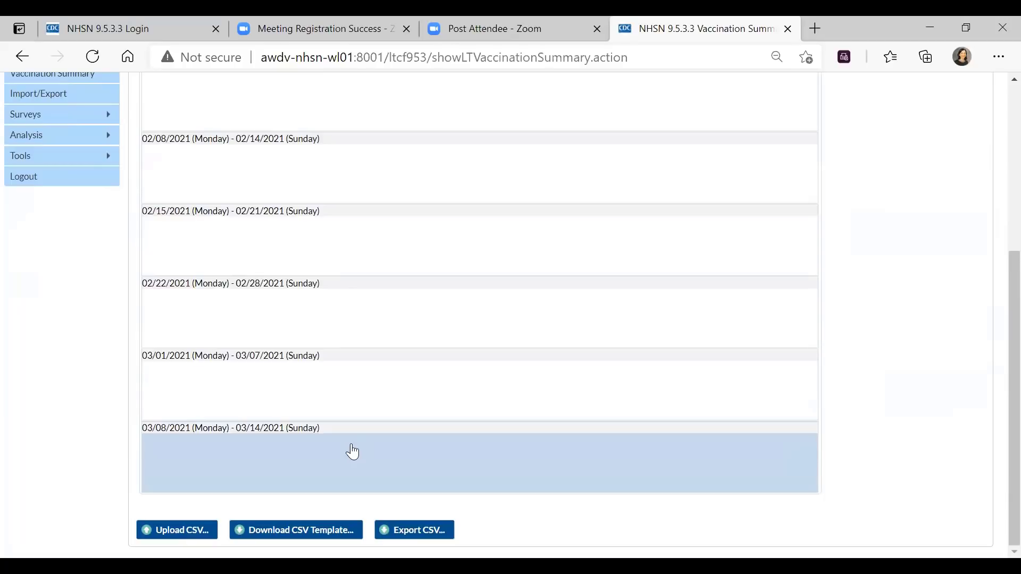
In the COVID-19 healthcare worker form for week 03/08/2021 - 03/14/2021, set the total number of eligible HCP to 50
left_click(353, 452)
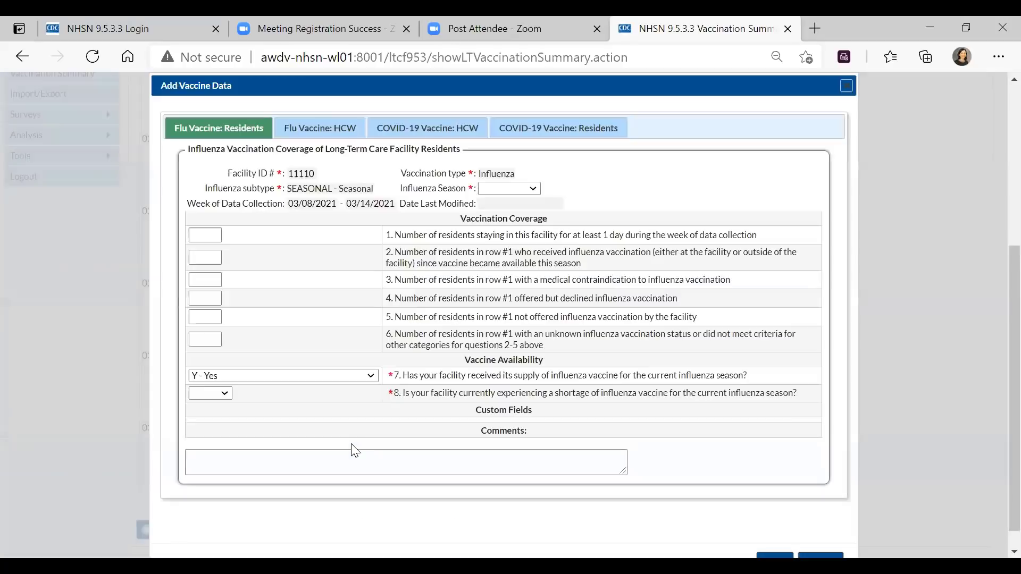
left_click(461, 131)
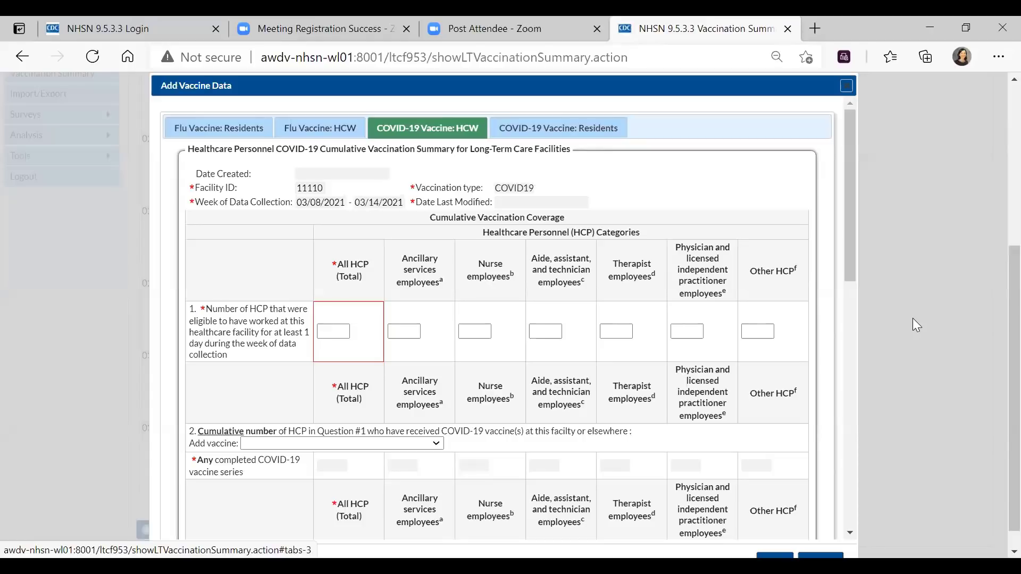
left_click(329, 330)
left_click(336, 428)
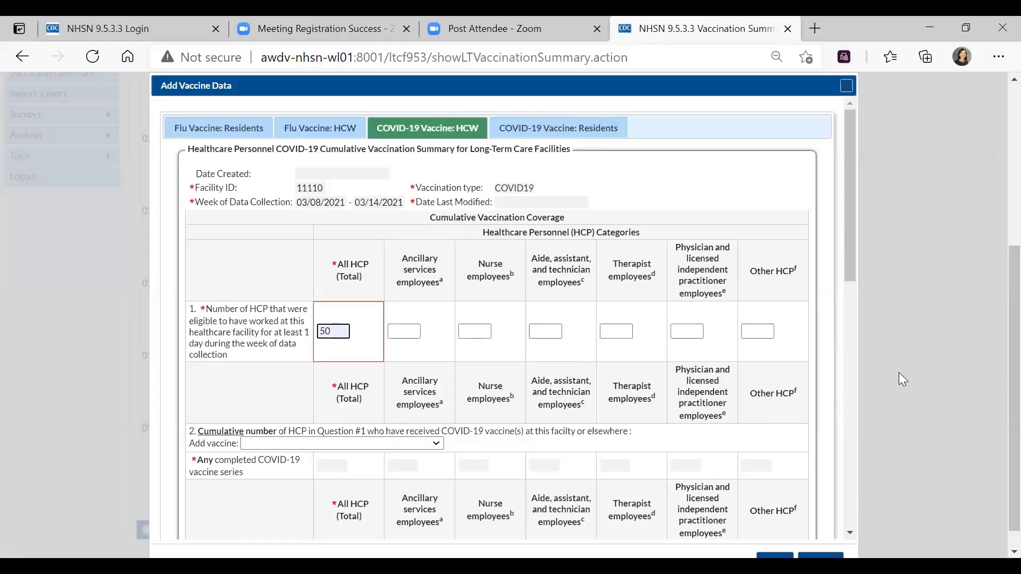
Add the Moderna COVID-19 vaccine, with 30 total HCP for only dose 1 and 0 for dose 1 and dose 2
scroll(903, 379, "down", 1)
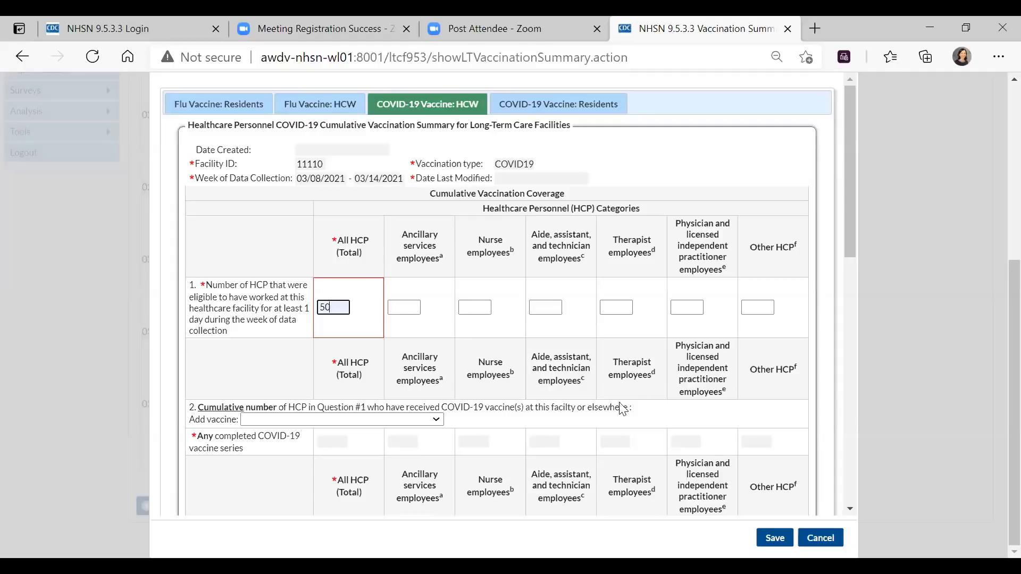
left_click(437, 420)
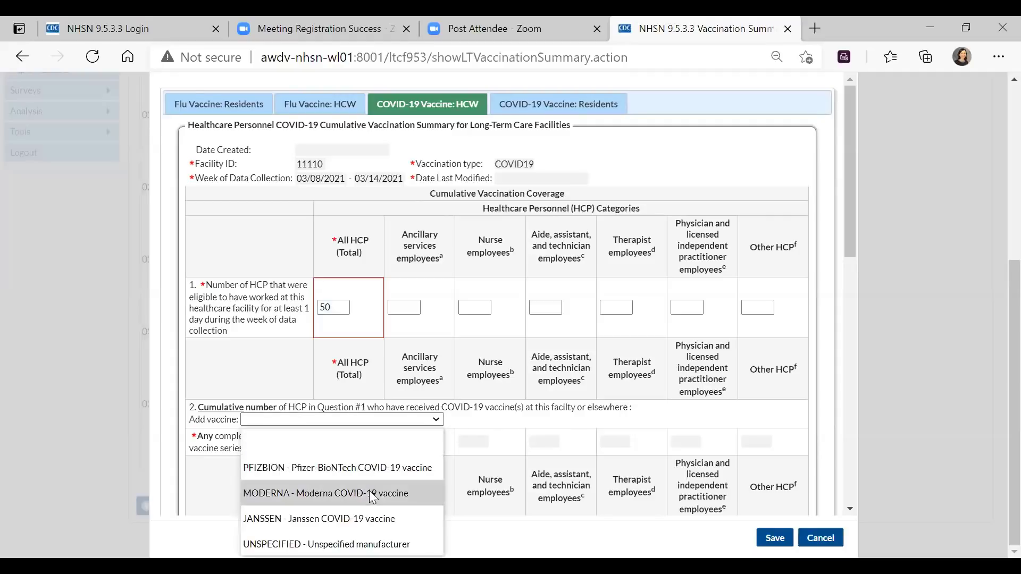
left_click(368, 490)
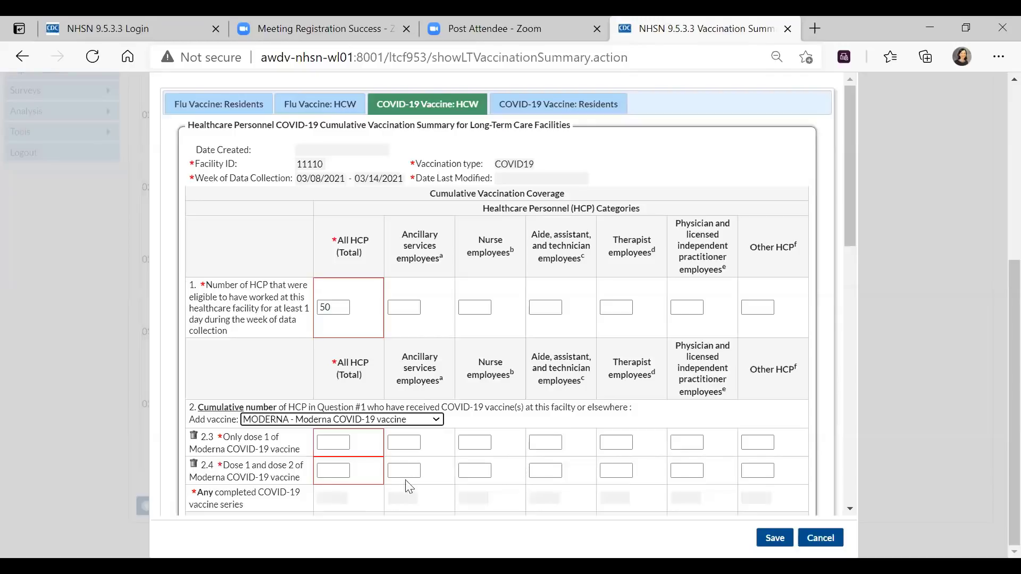
left_click(336, 445)
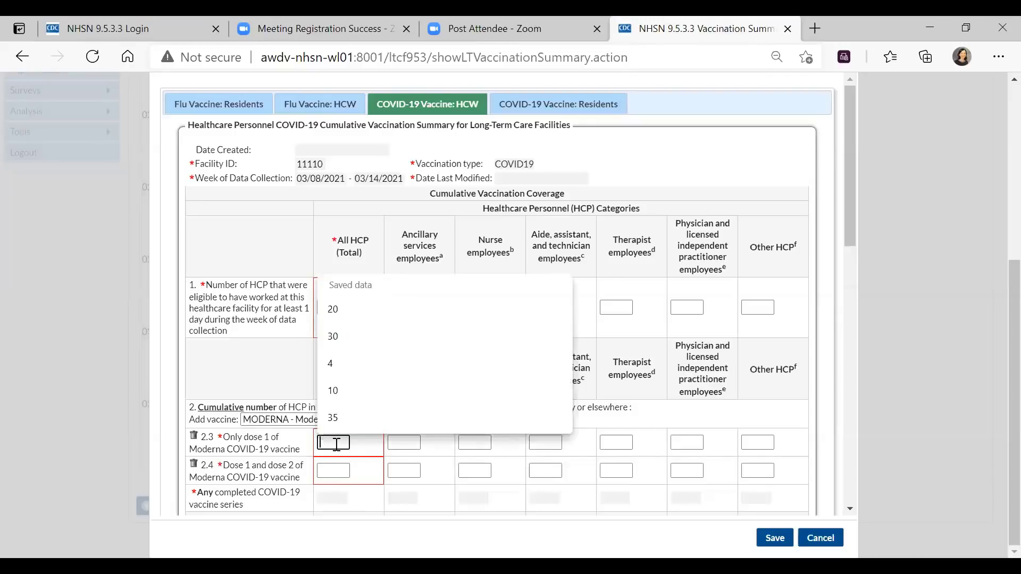
left_click(340, 341)
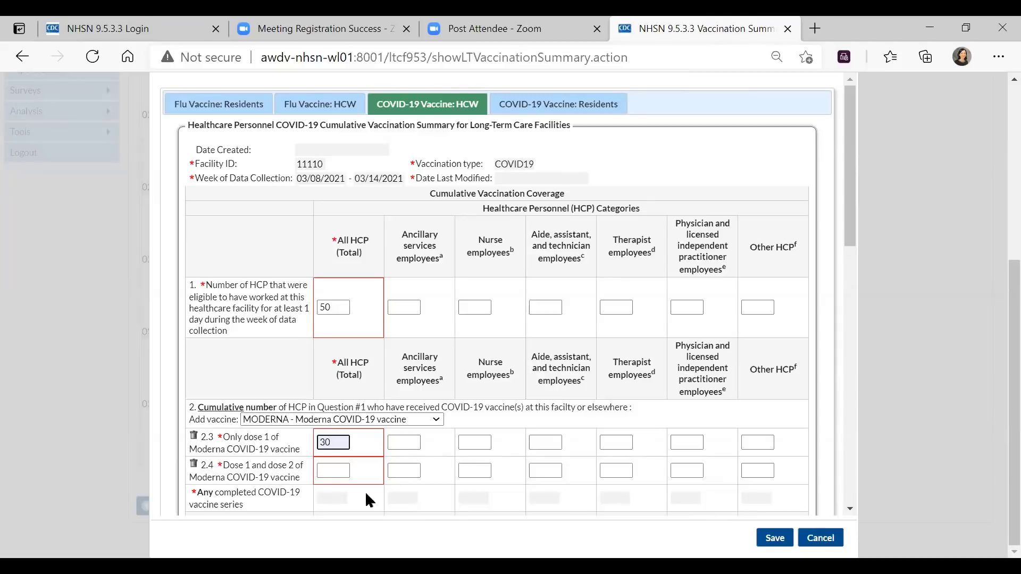
left_click(329, 471)
left_click(337, 446)
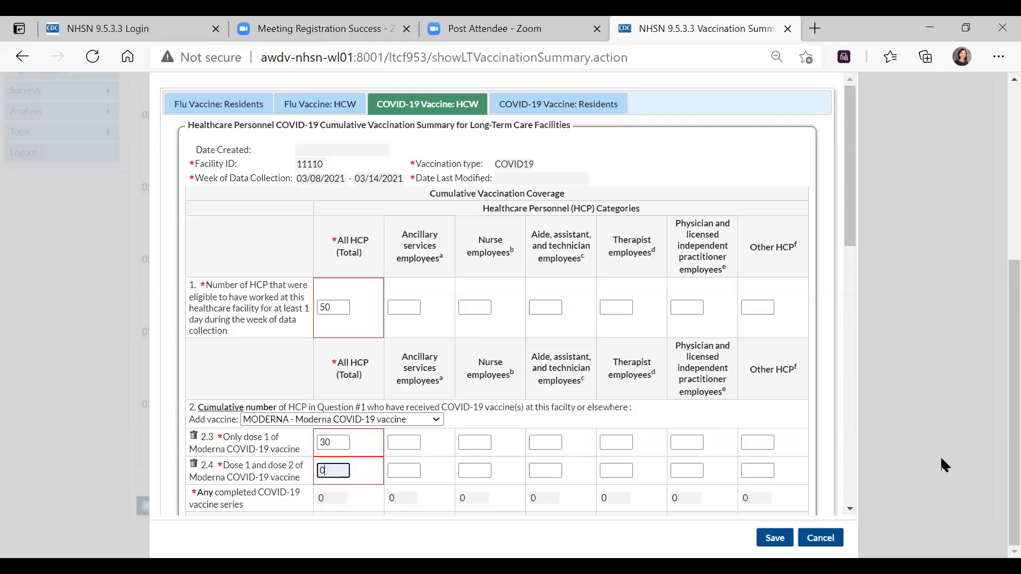
Set the total number of HCP with a medical contraindication to COVID-19 vaccine to 0
scroll(740, 435, "down", 5)
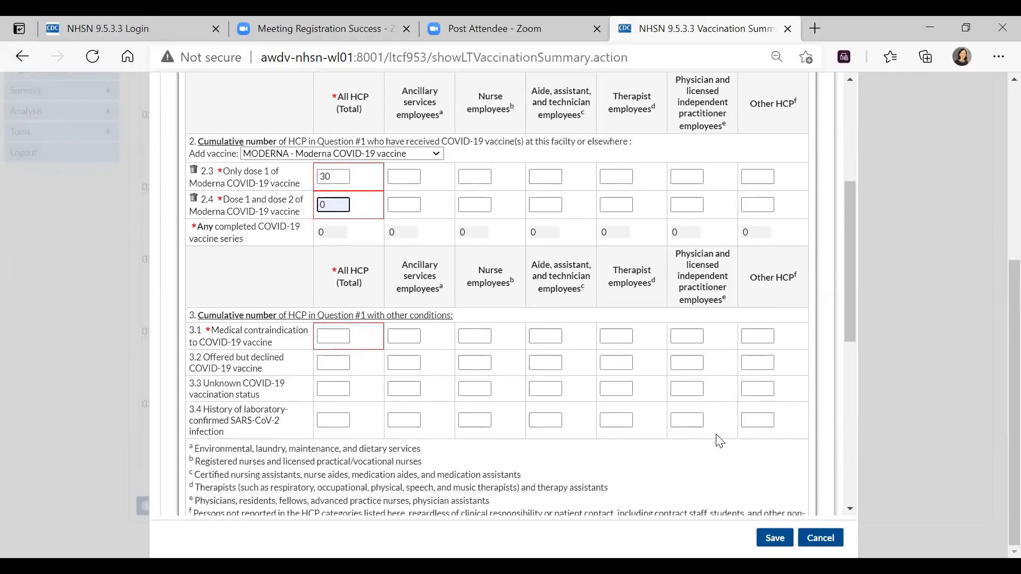
left_click(341, 337)
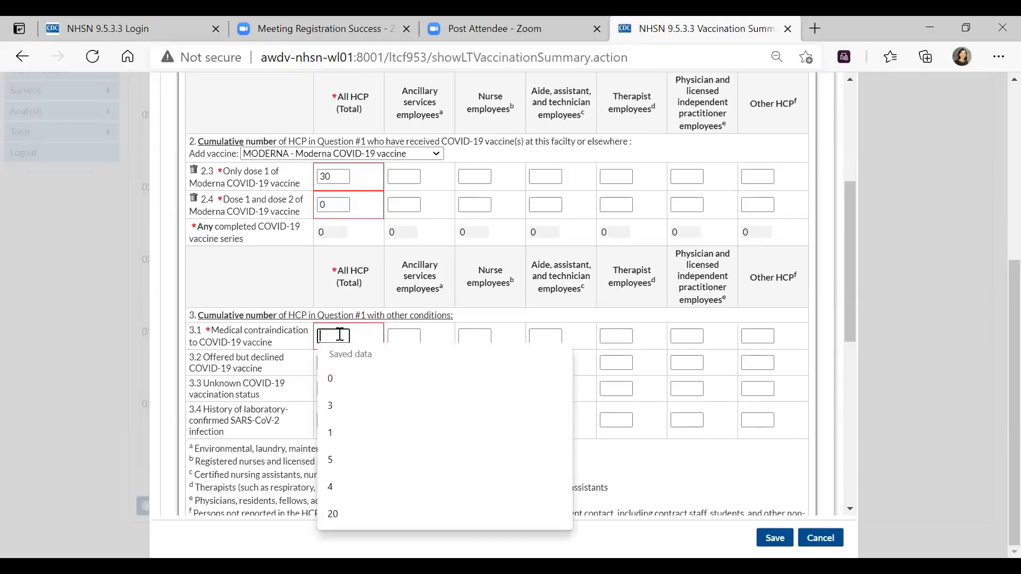
left_click(341, 374)
Answer Yes to being enrolled as a COVID-19 vaccination provider and Yes to having sufficient vaccine supply for all HCP
scroll(451, 414, "down", 6)
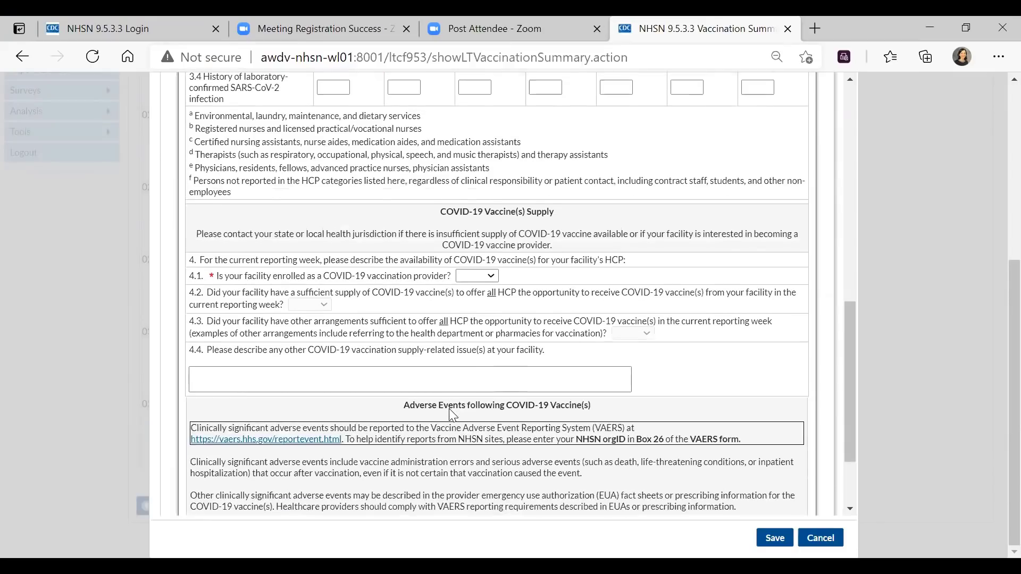
left_click(493, 277)
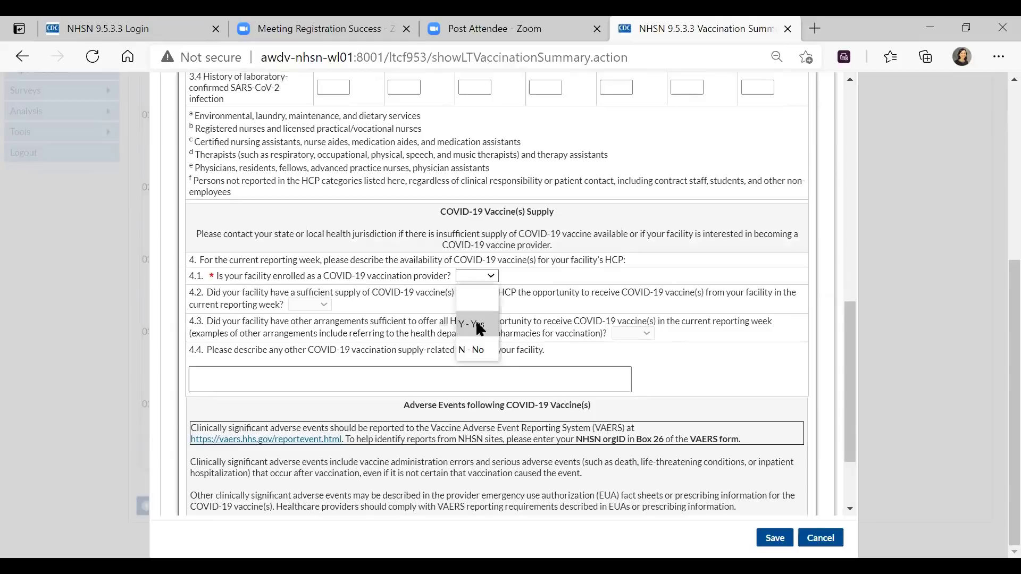
left_click(479, 326)
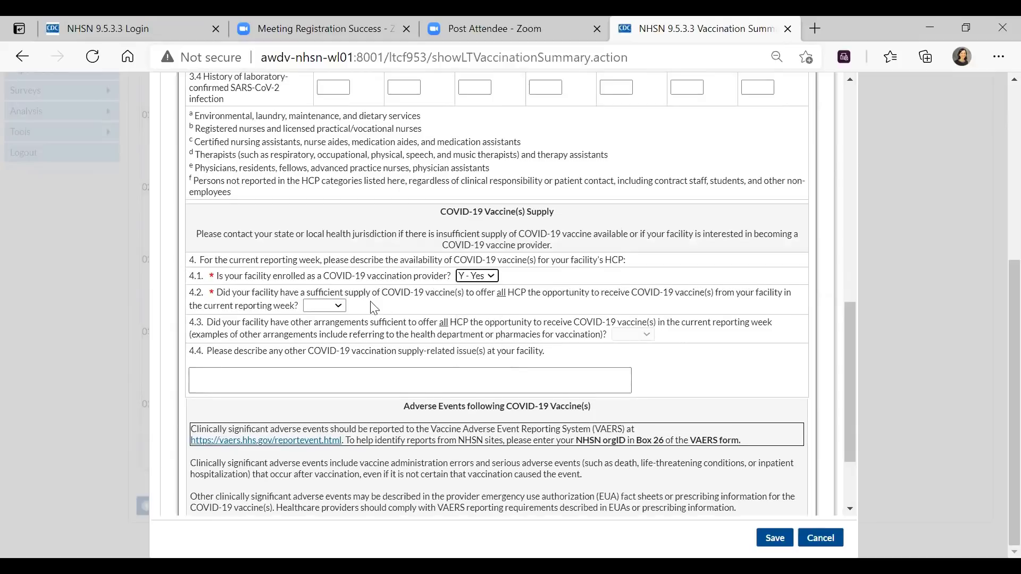
left_click(325, 307)
left_click(324, 352)
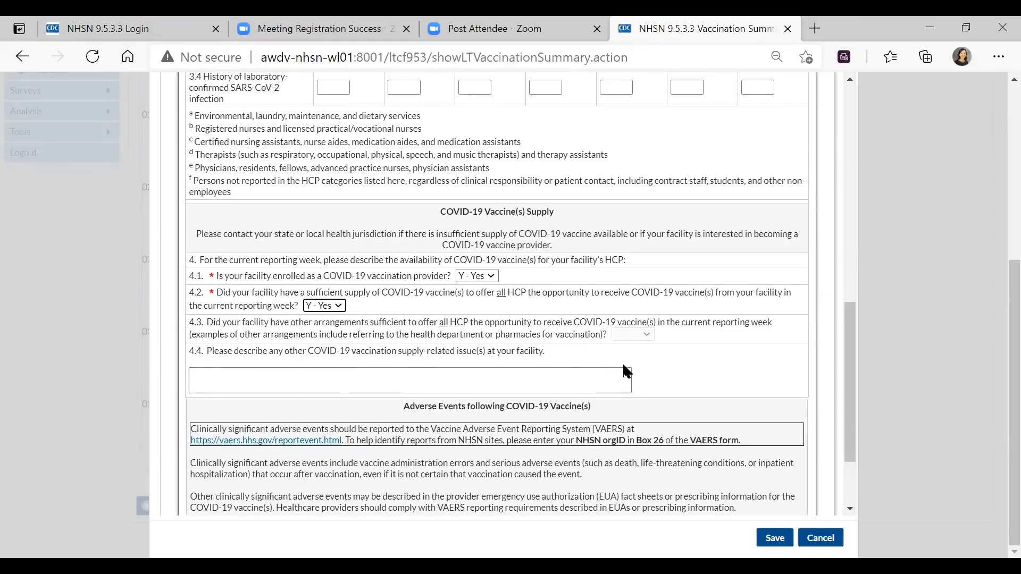
Set the total HCP with significant Moderna vaccine adverse events this week to 0 and save the record
scroll(620, 369, "down", 2)
left_click(504, 480)
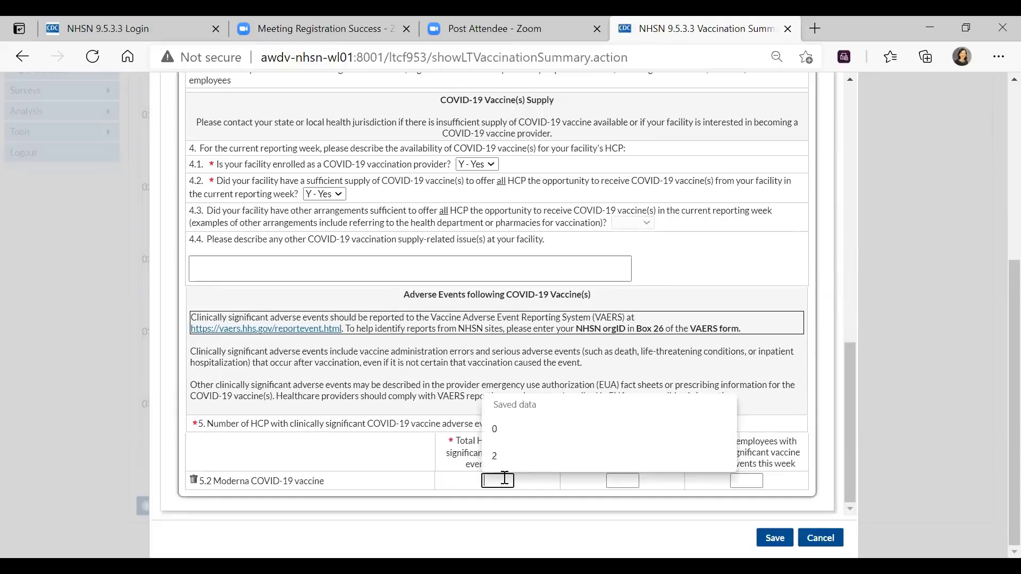
left_click(500, 429)
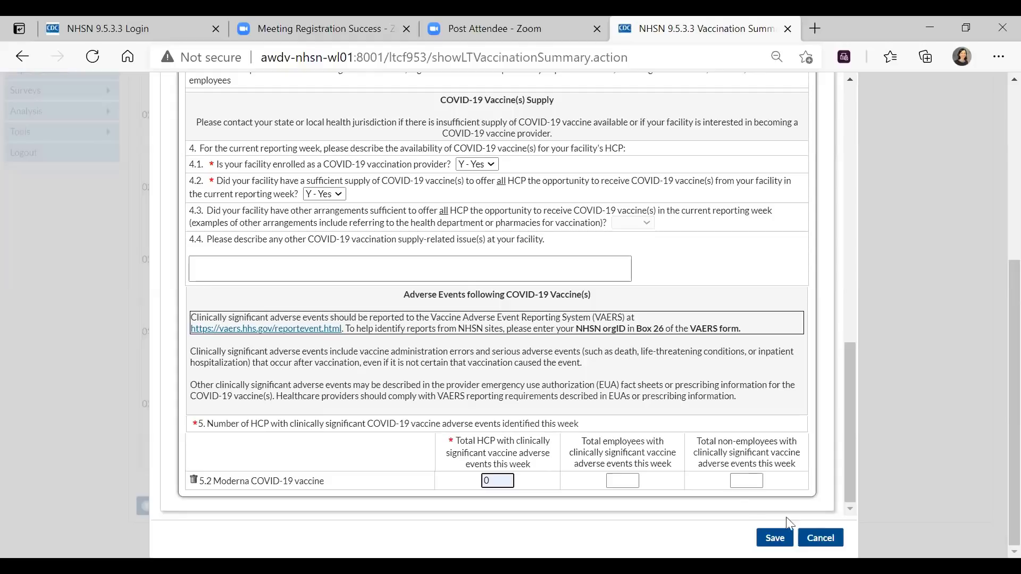
left_click(764, 538)
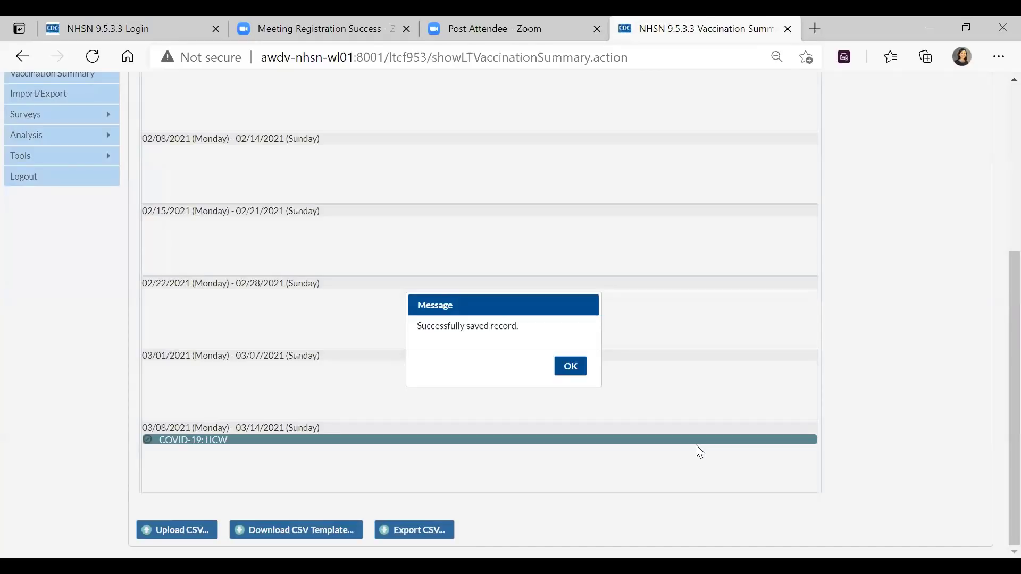
left_click(571, 370)
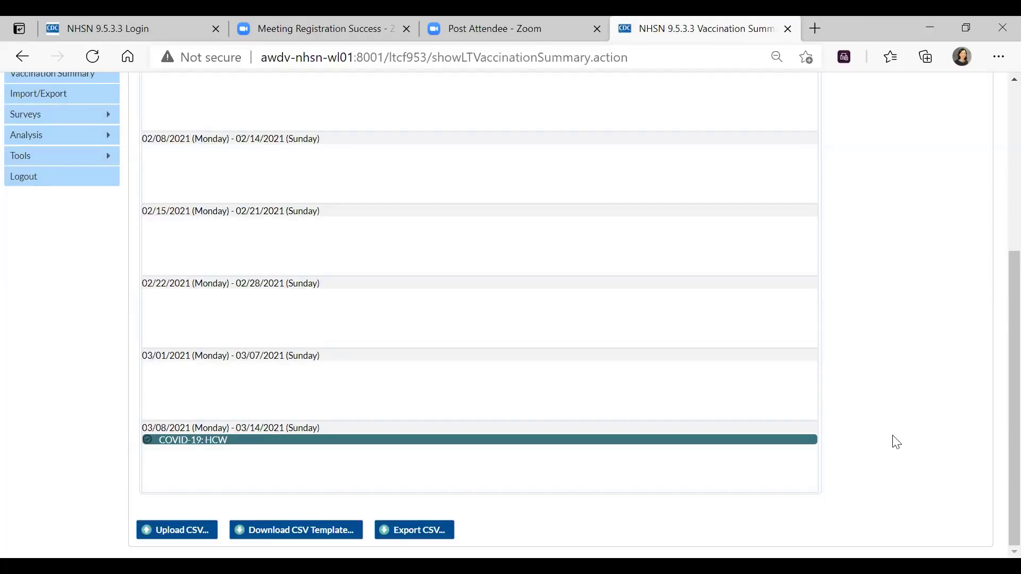
Open the COVID-19 healthcare worker form for week 03/15/2021 - 03/21/2021 and set the total number of eligible HCP to 50
scroll(850, 441, "up", 4)
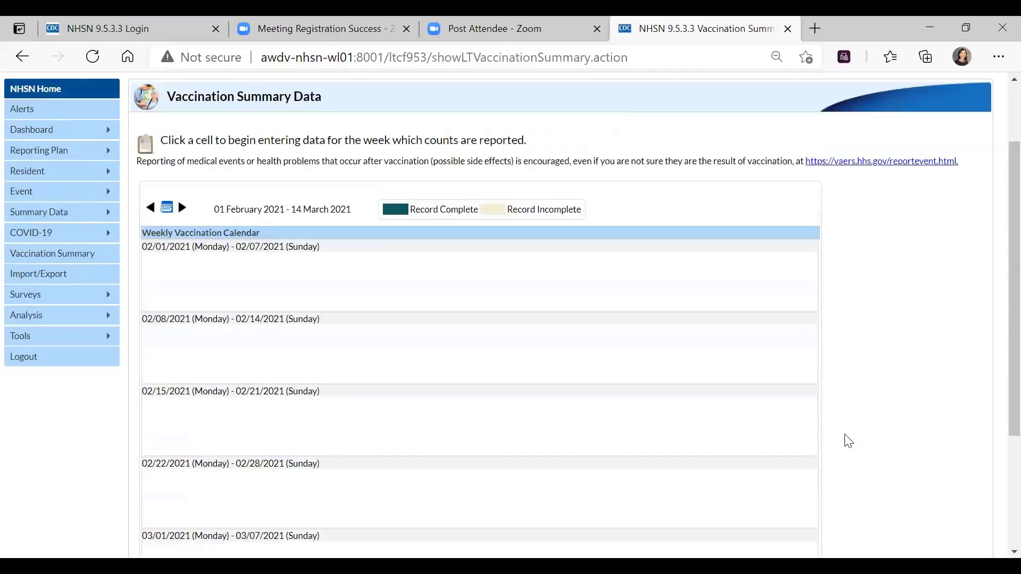
left_click(182, 246)
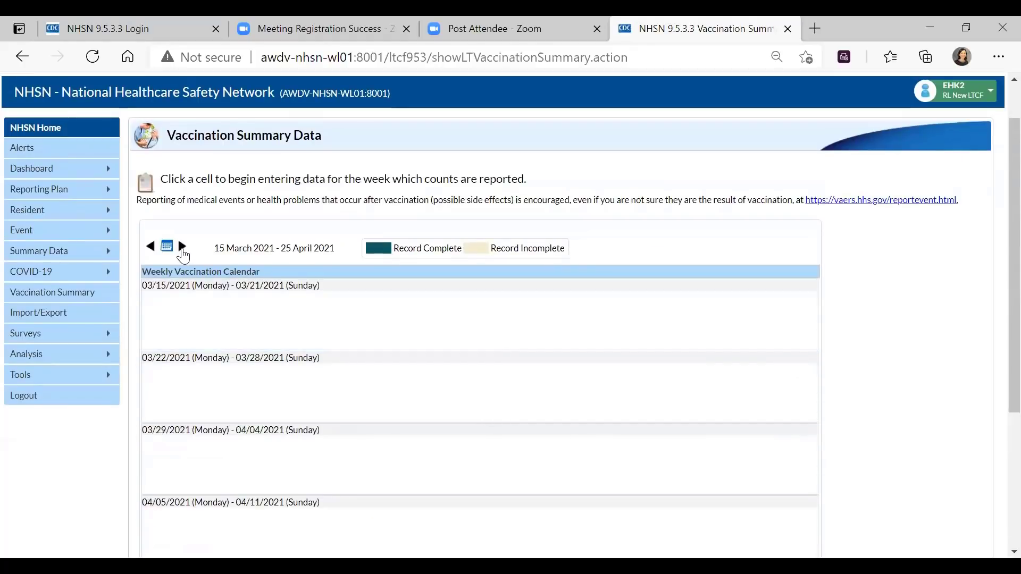
left_click(220, 313)
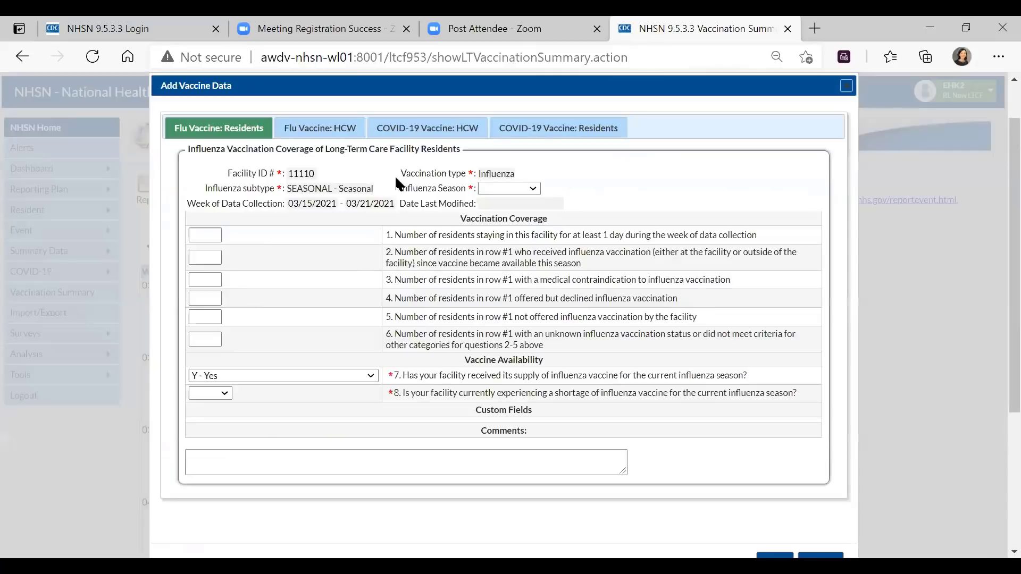
left_click(426, 128)
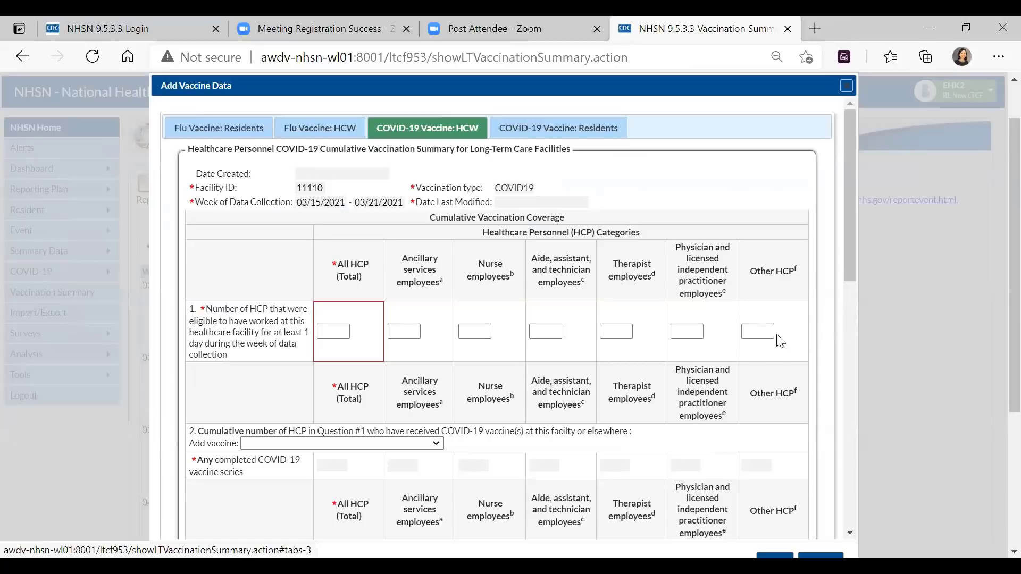
left_click(341, 326)
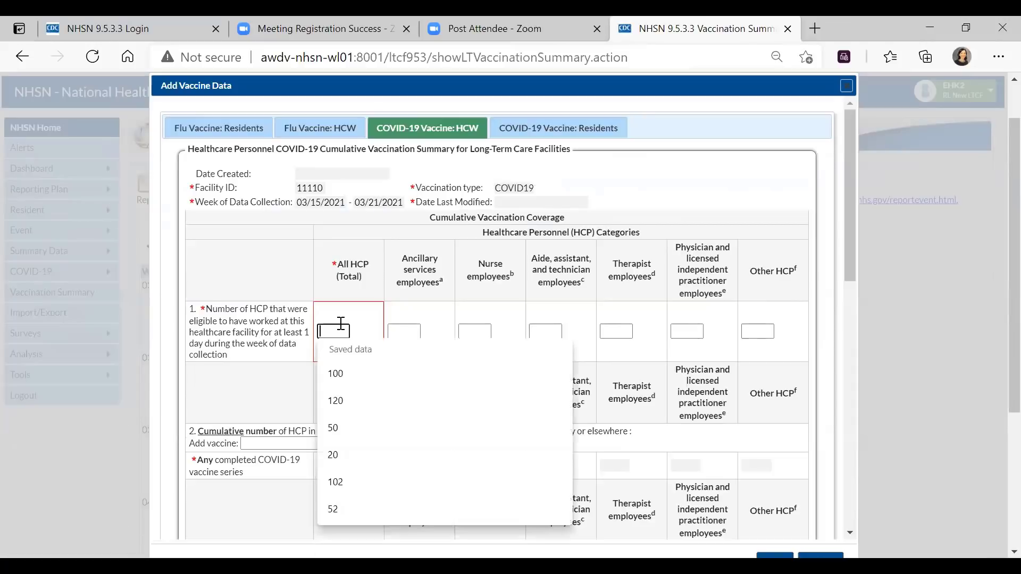
left_click(335, 427)
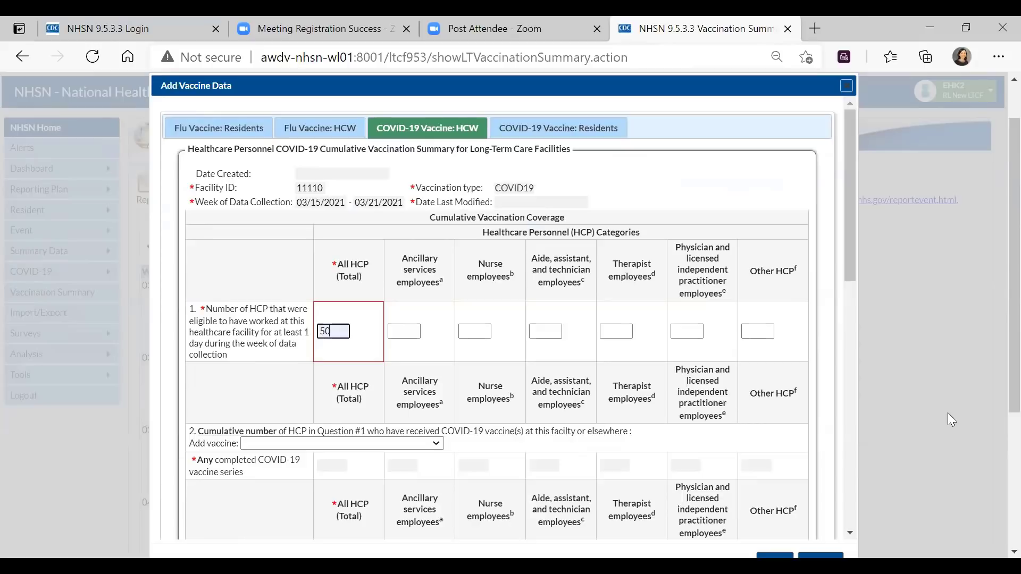
Add the Moderna COVID-19 vaccine, with 35 total HCP for only dose 1 and 0 for dose 1 and dose 2
scroll(948, 413, "down", 1)
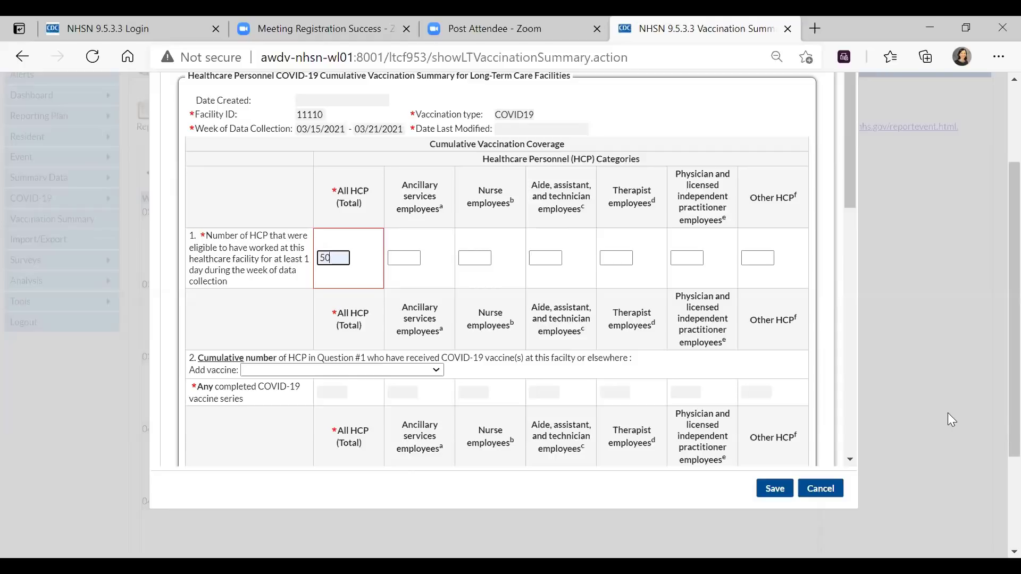
left_click(437, 371)
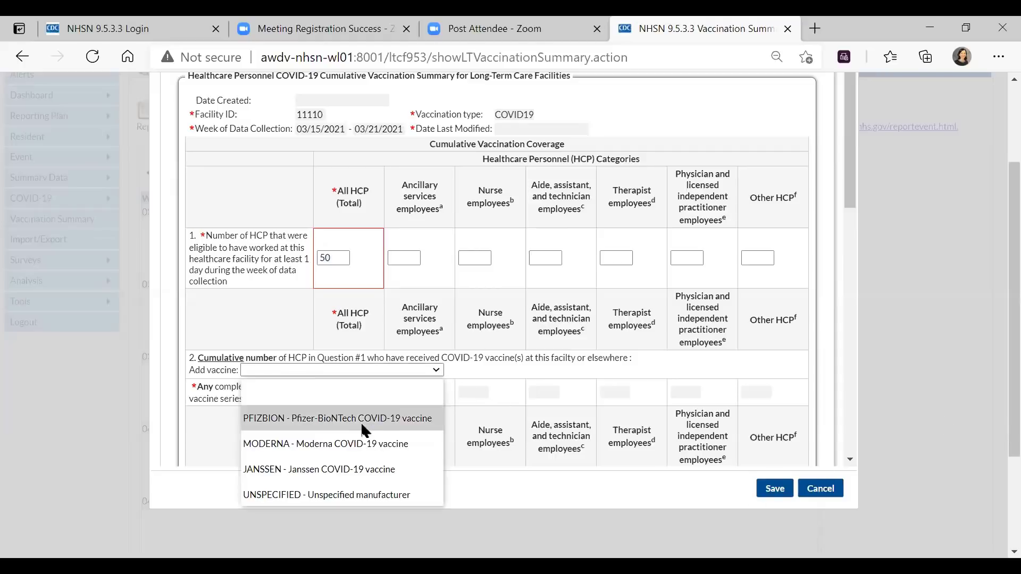
left_click(355, 446)
left_click(335, 392)
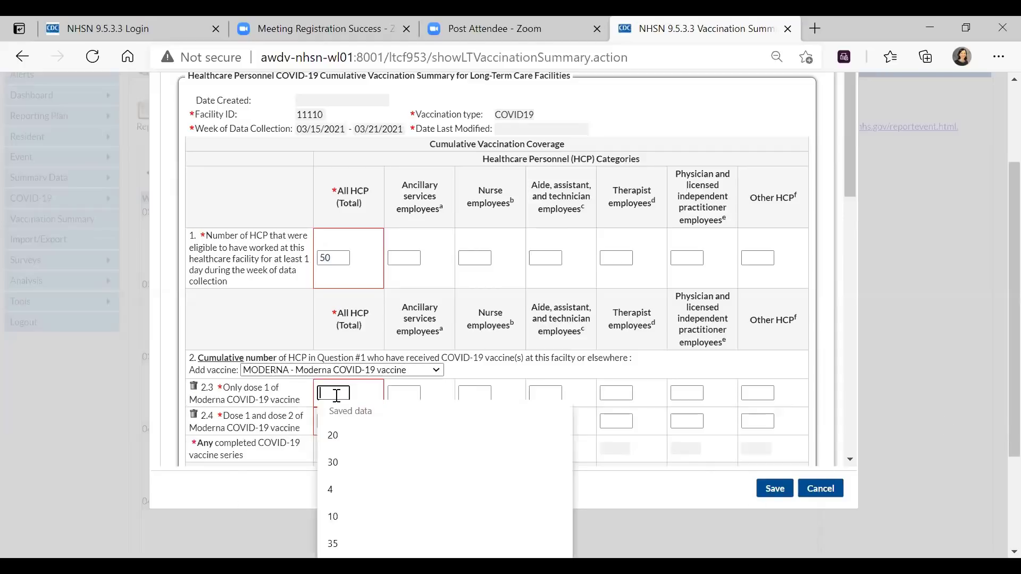
left_click(360, 543)
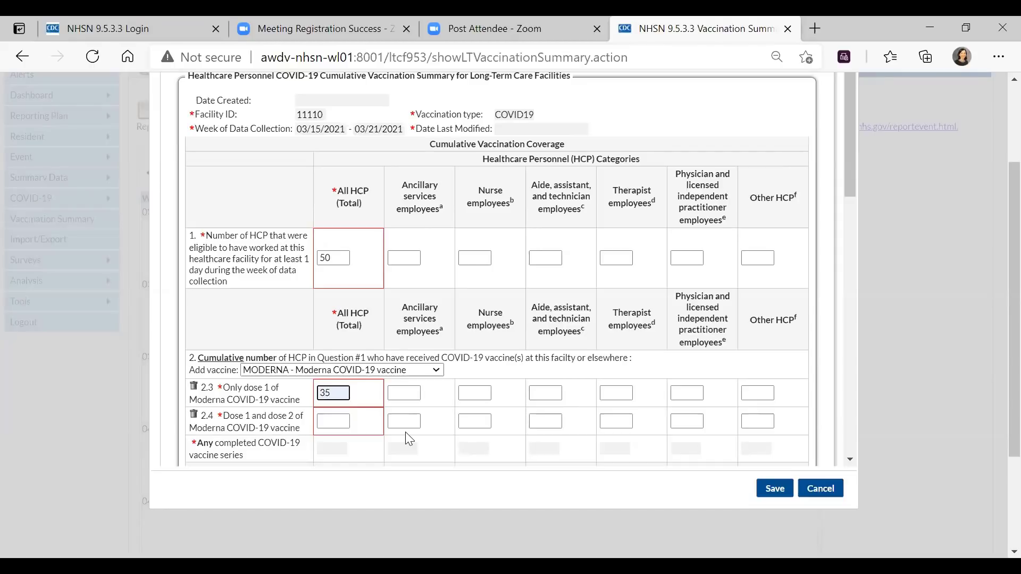
left_click(334, 421)
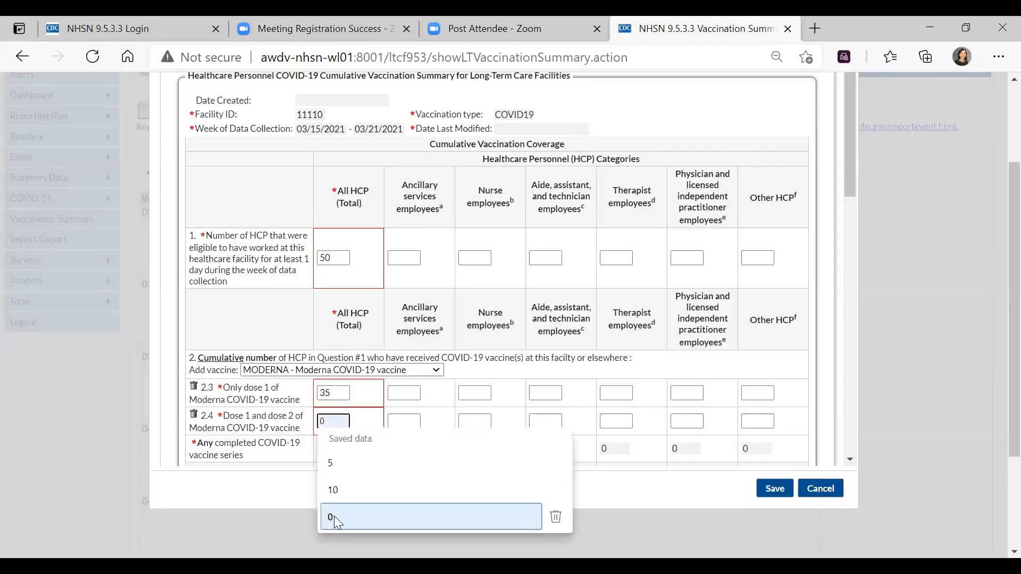
left_click(334, 516)
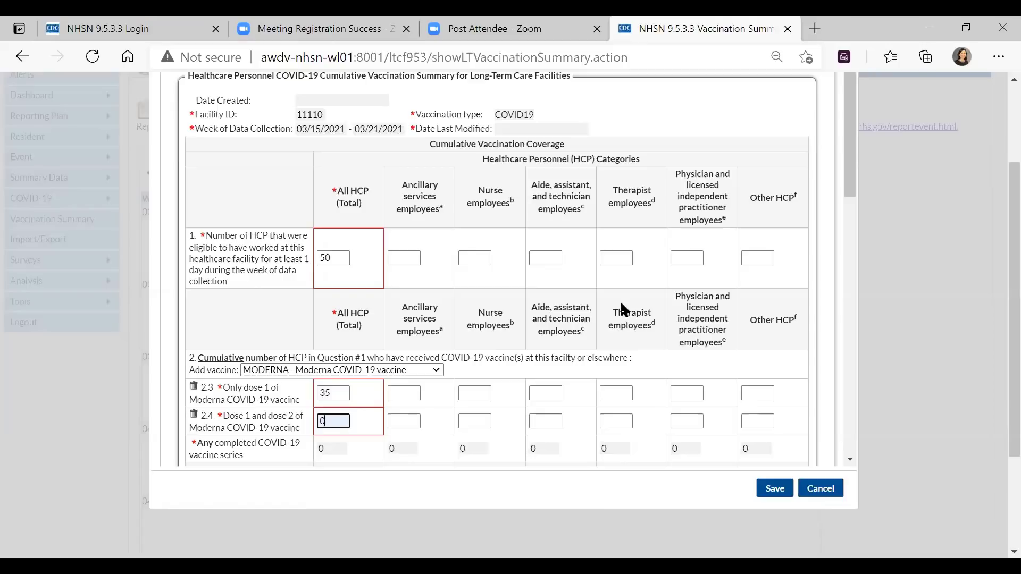
Set the total HCP with a medical contraindication to COVID-19 vaccine to 0 for week 03/15/2021 - 03/21/2021
scroll(625, 310, "down", 5)
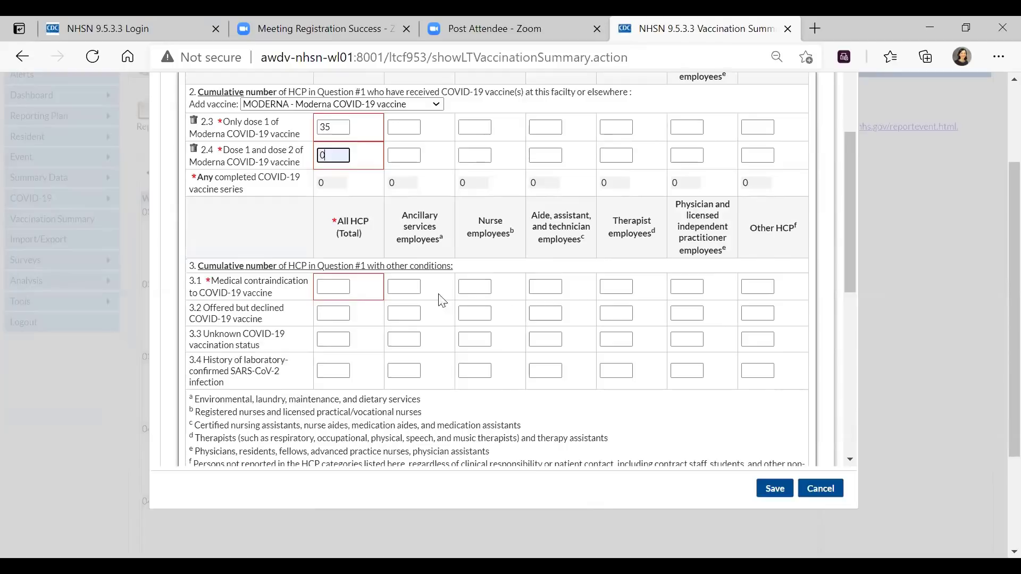
left_click(336, 287)
left_click(334, 329)
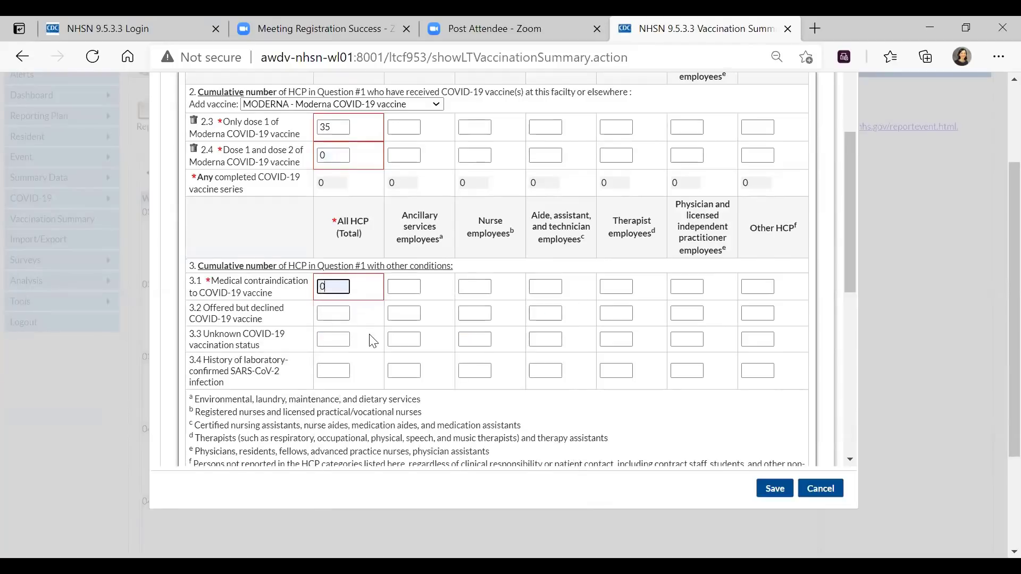
Answer Yes to being enrolled as a COVID-19 vaccination provider and Yes to having sufficient vaccine supply for all HCP
scroll(489, 230, "down", 6)
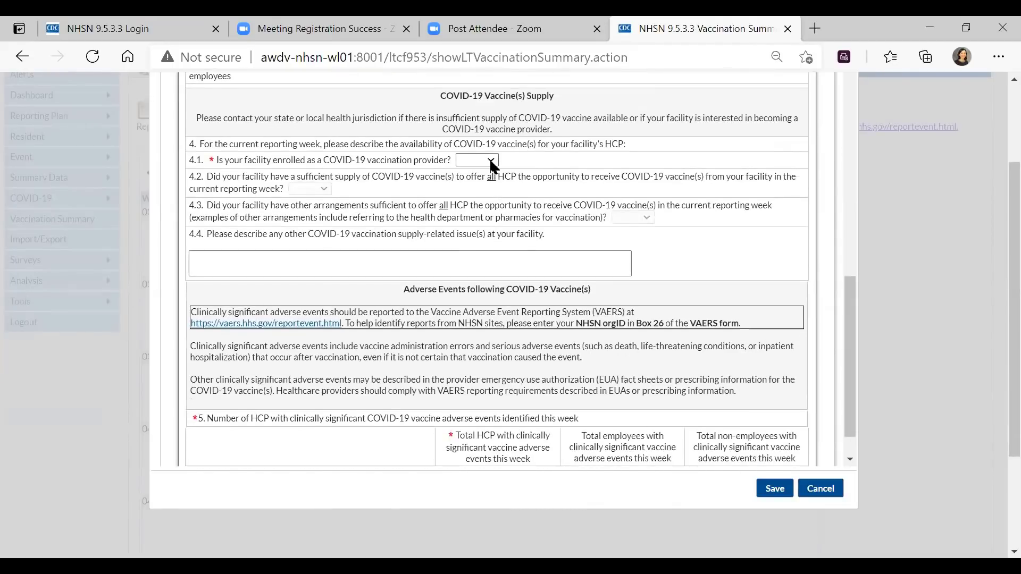
left_click(491, 161)
left_click(473, 208)
left_click(339, 191)
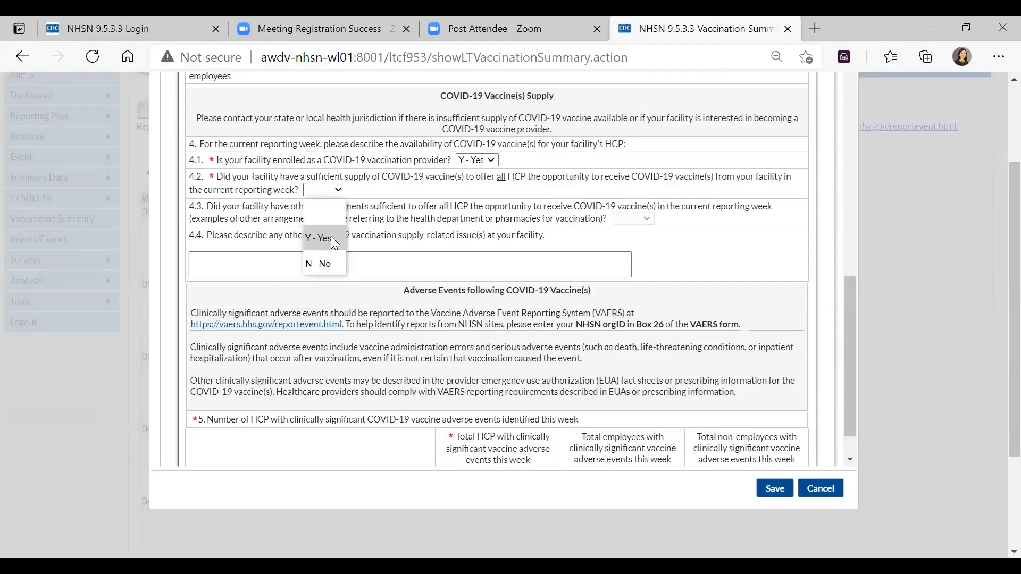
left_click(331, 238)
Set the total HCP with significant Moderna vaccine adverse events this week to 0 and save the 03/15/2021 record
scroll(622, 274, "down", 1)
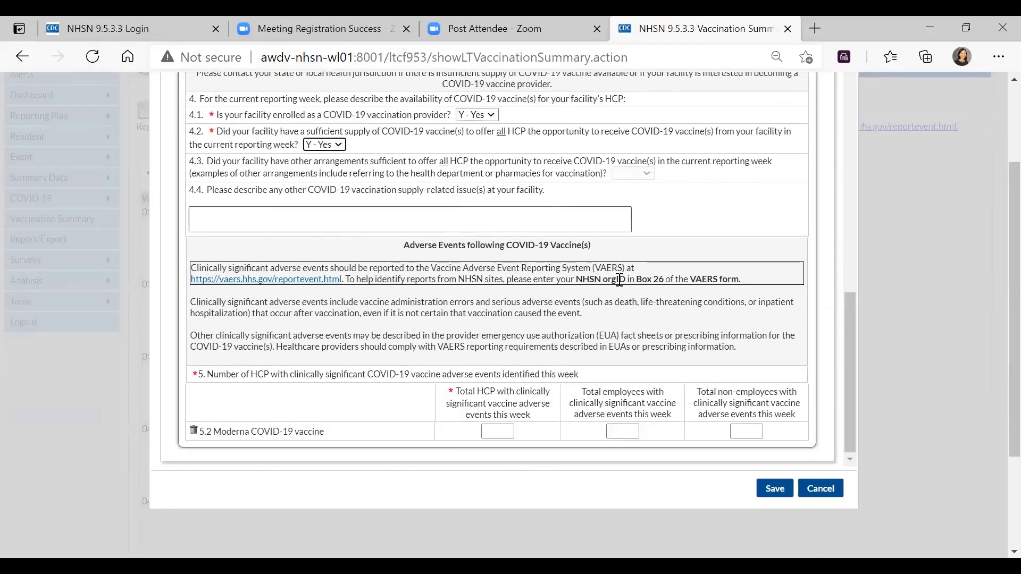
left_click(498, 431)
left_click(506, 473)
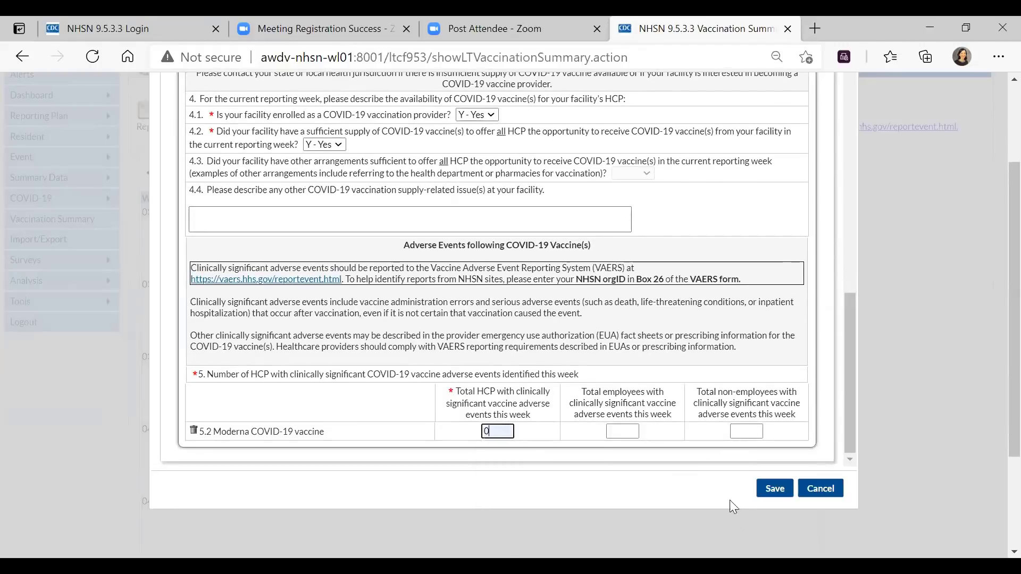
left_click(775, 489)
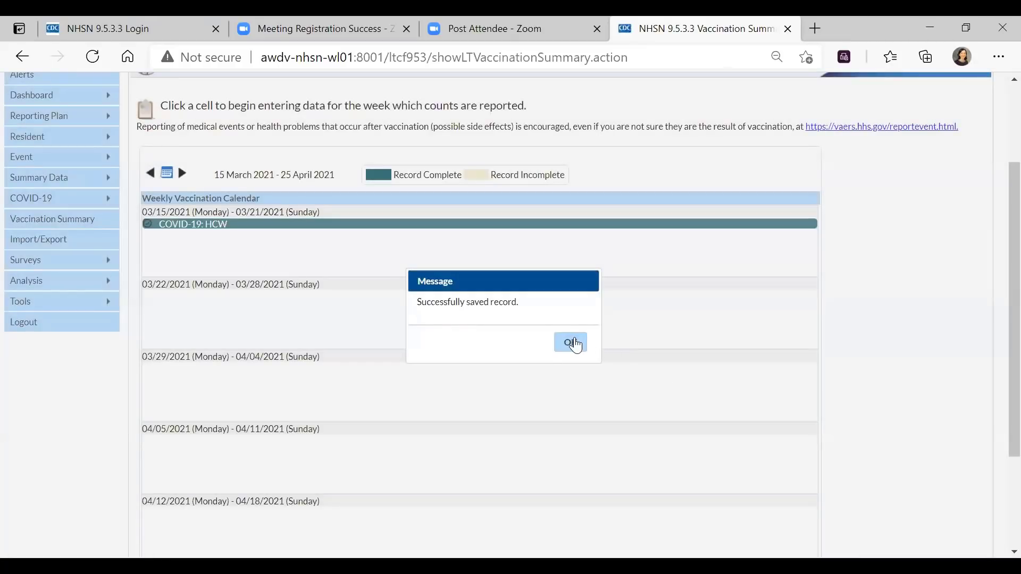
left_click(574, 344)
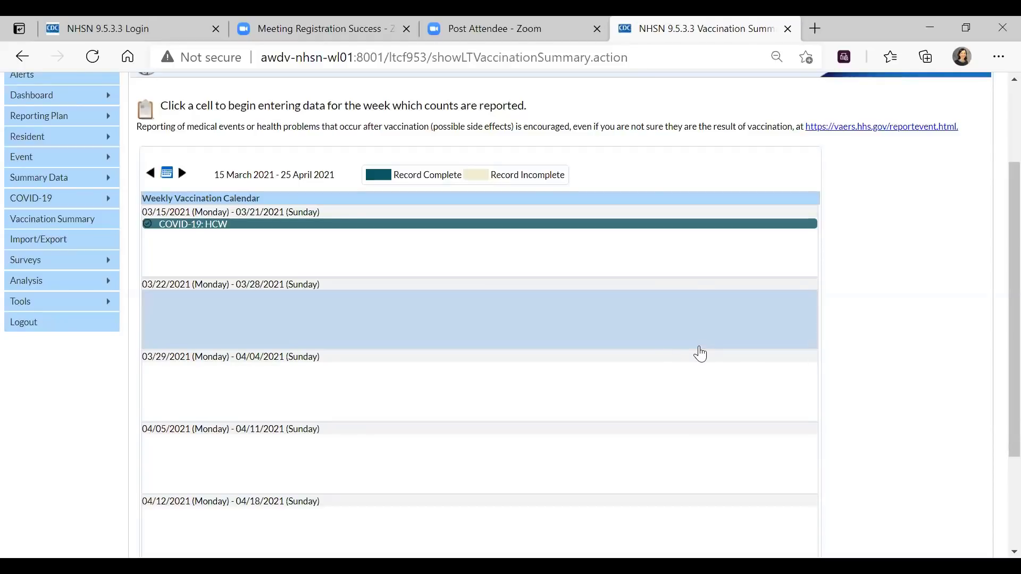
Open the COVID-19 healthcare worker form for week 04/05/2021 - 04/11/2021 and set the total number of eligible HCP to 50
scroll(627, 341, "down", 3)
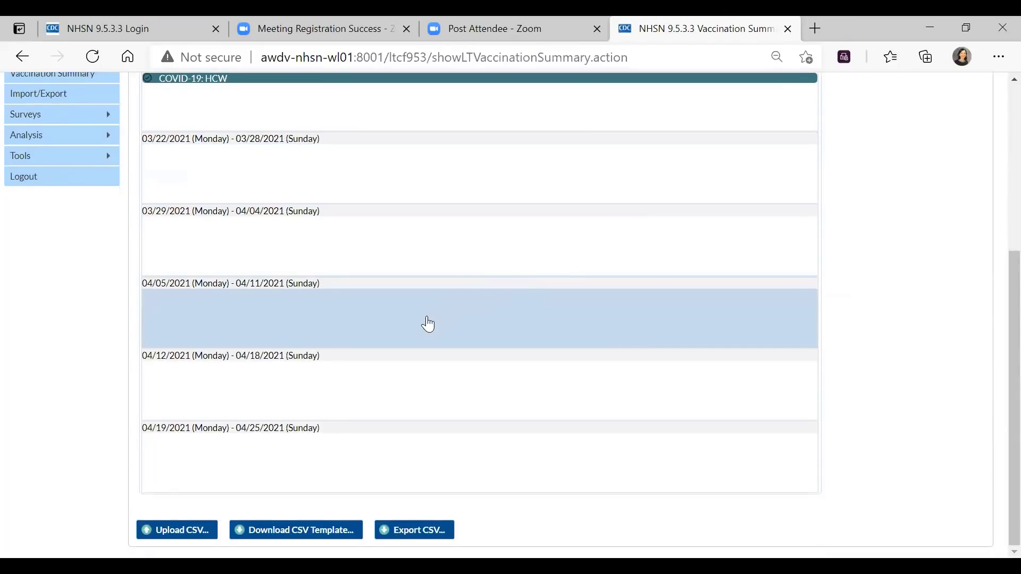
left_click(427, 320)
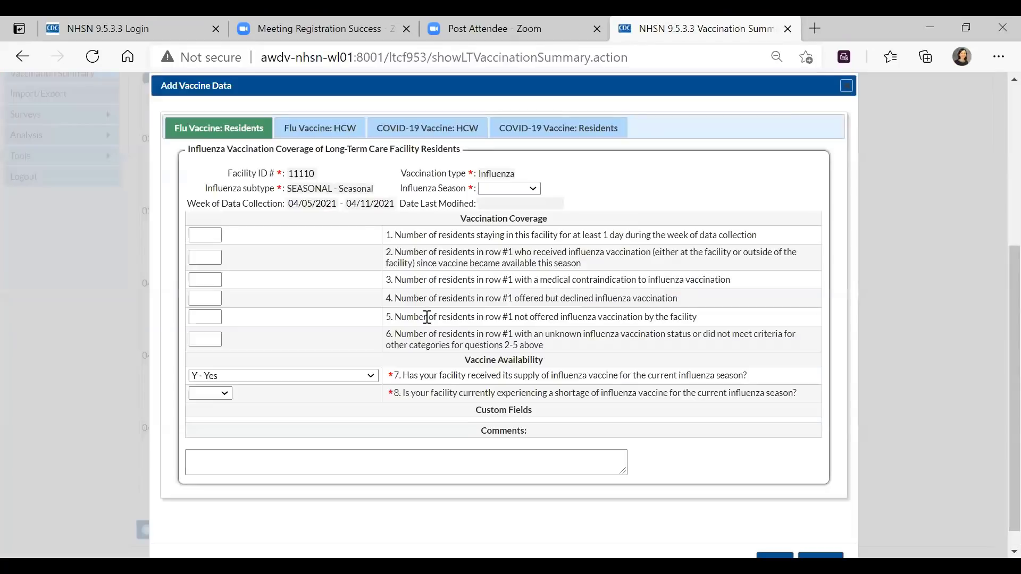
left_click(428, 128)
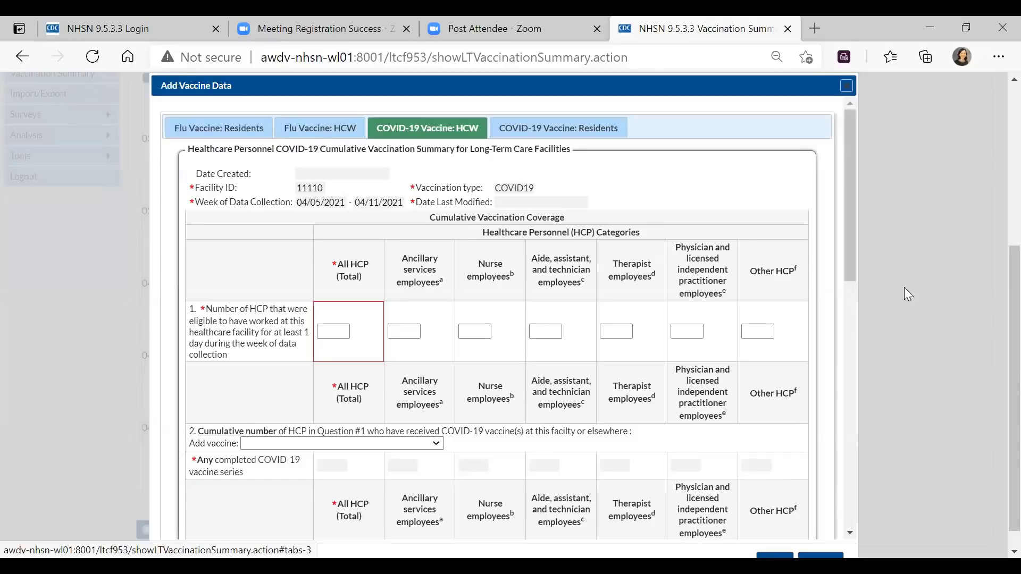
left_click(333, 331)
left_click(343, 441)
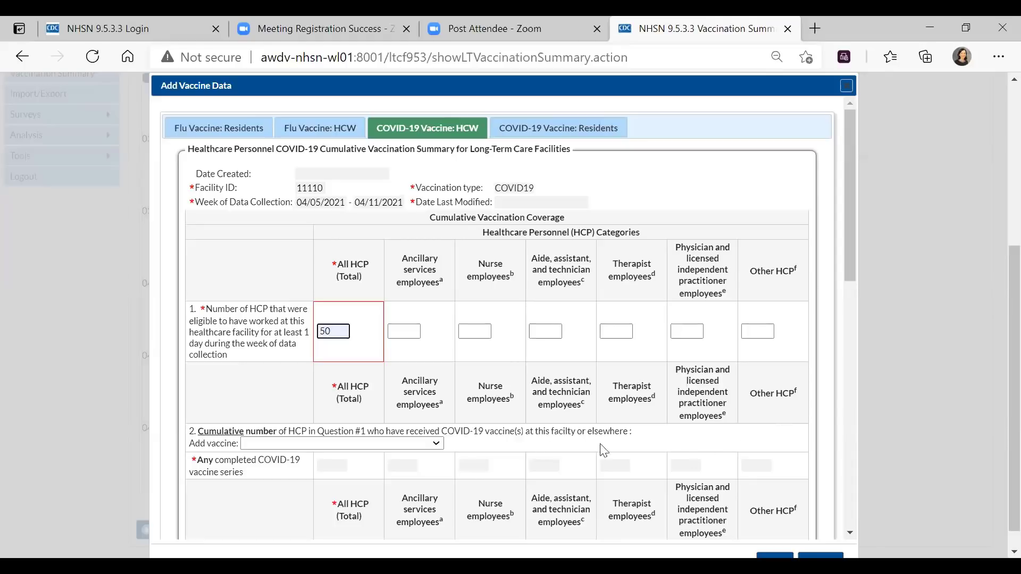
Add the Moderna COVID-19 vaccine, with 30 total HCP for only dose 1 and 10 for dose 1 and dose 2
left_click(434, 444)
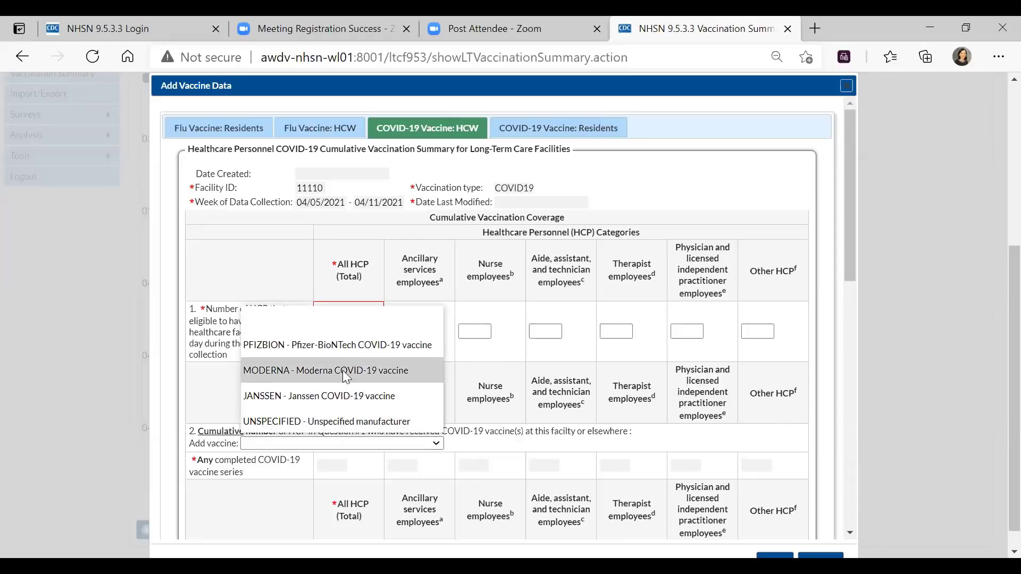
left_click(343, 368)
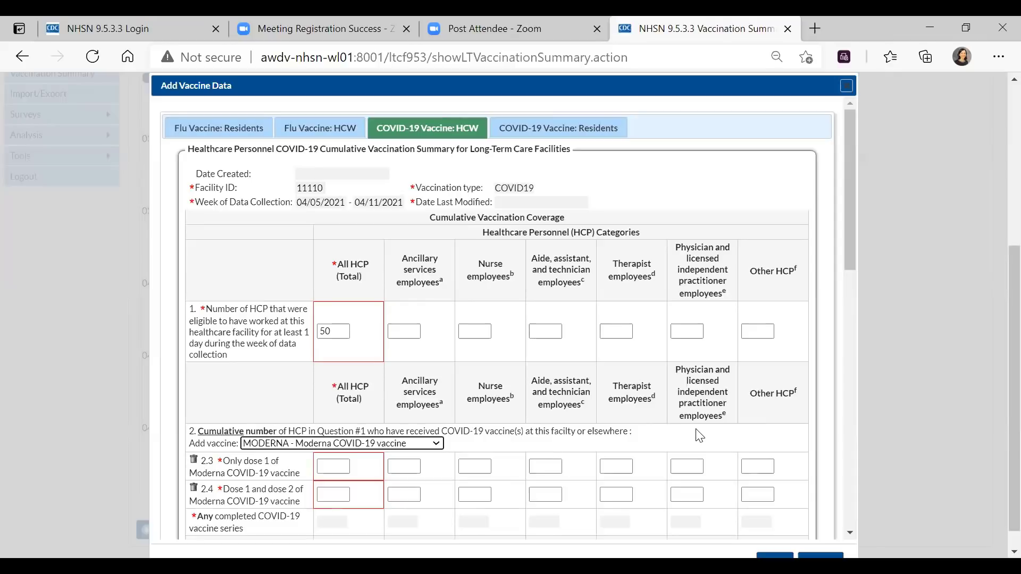
left_click(343, 469)
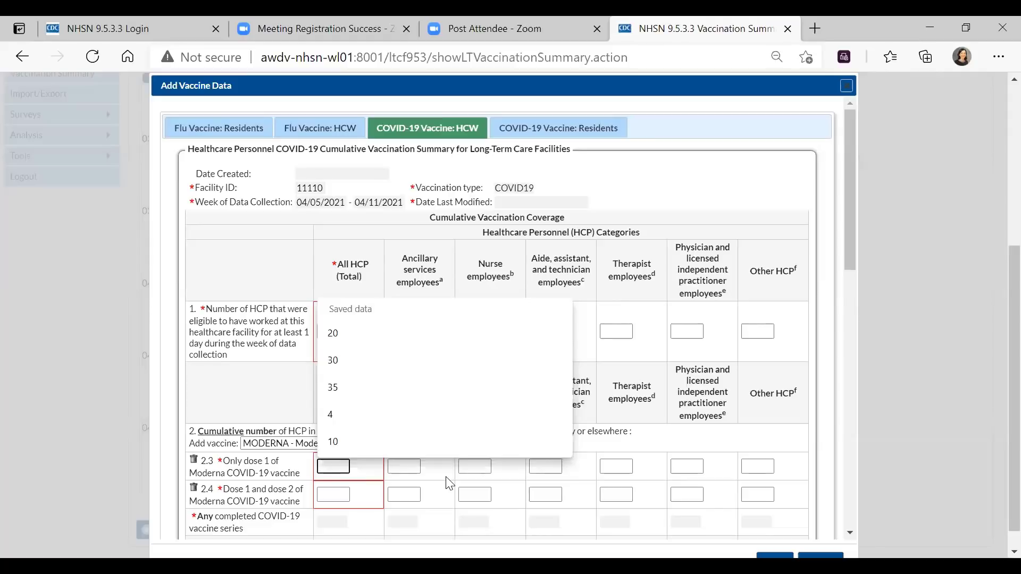
type("40")
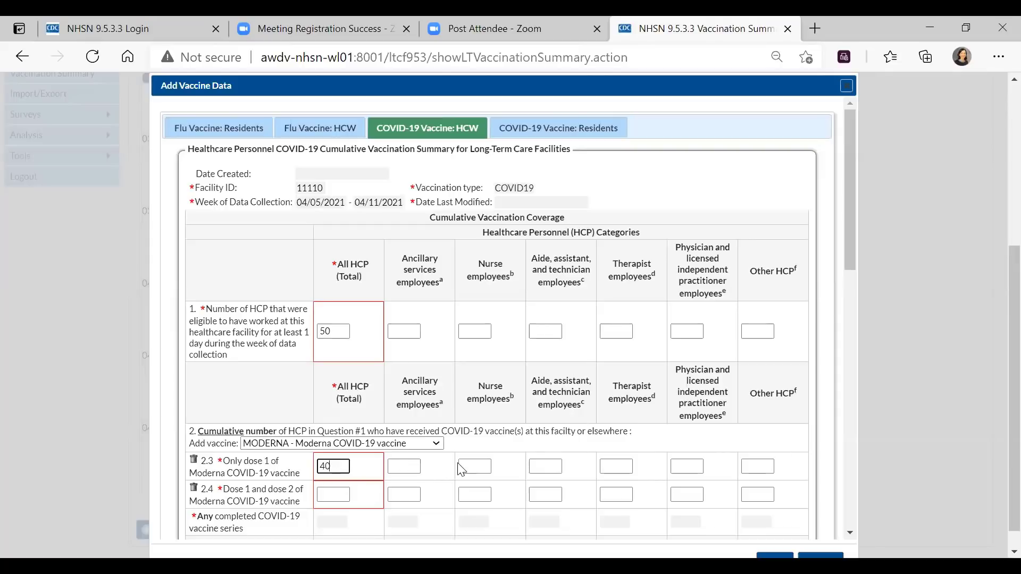
key("BackSpace")
type("30")
left_click(334, 494)
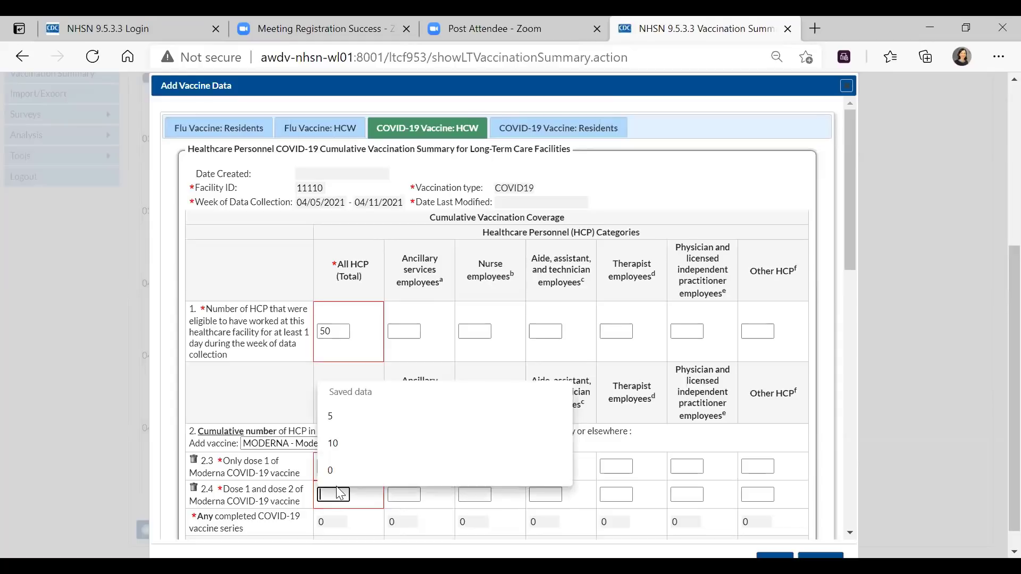
left_click(351, 443)
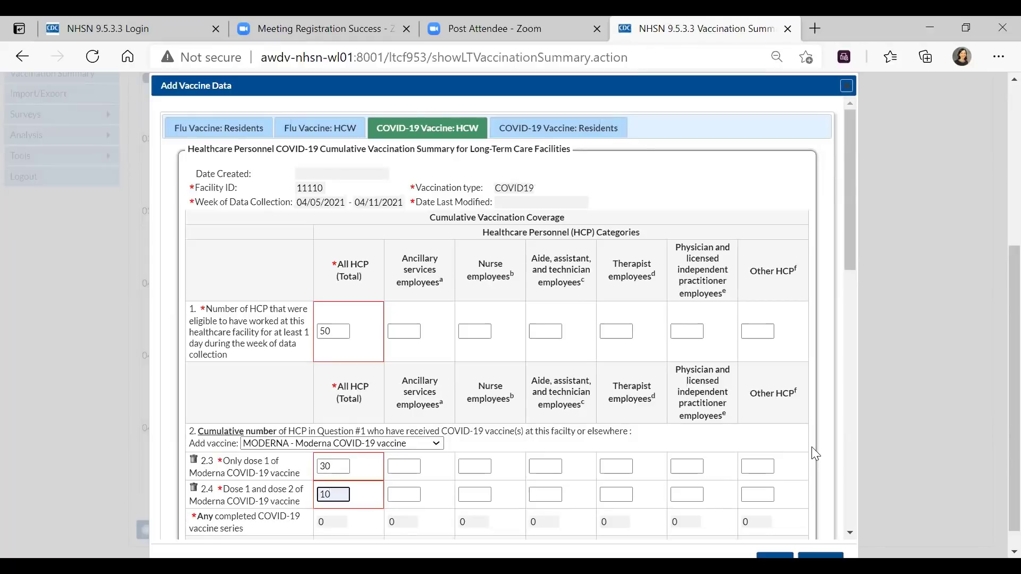
Set the total HCP with a medical contraindication to COVID-19 vaccine to 0 for week 04/05/2021 - 04/11/2021
scroll(811, 447, "down", 5)
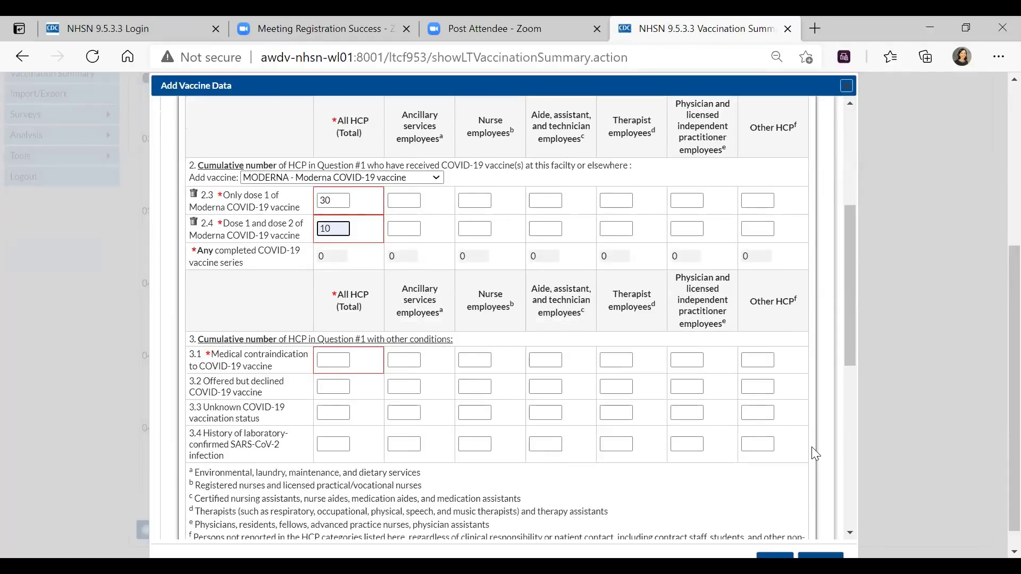
left_click(330, 359)
left_click(333, 404)
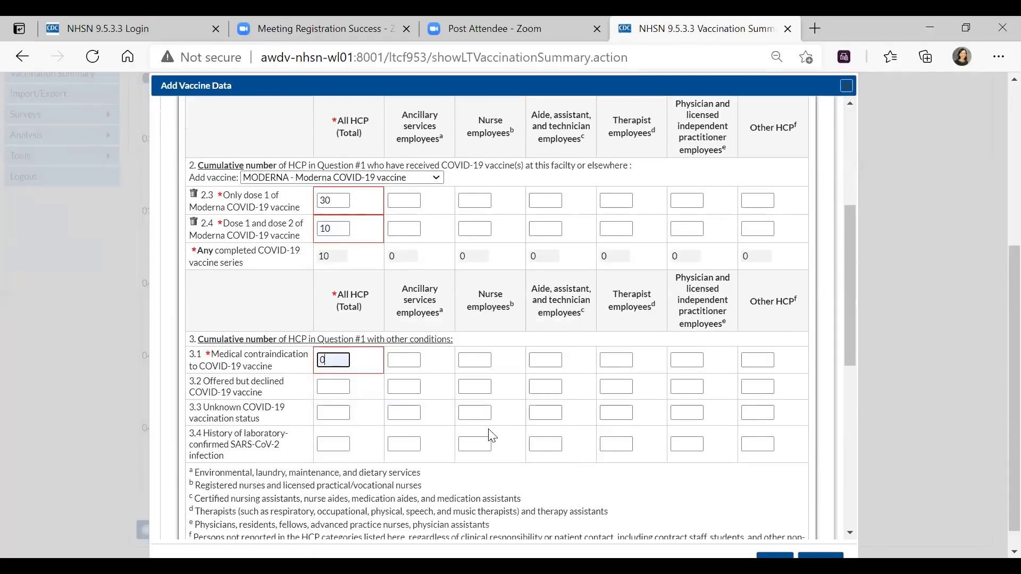
Answer Yes to vaccination provider enrollment and Yes to sufficient vaccine supply for all HCP in the 04/05/2021 week
scroll(490, 435, "down", 4)
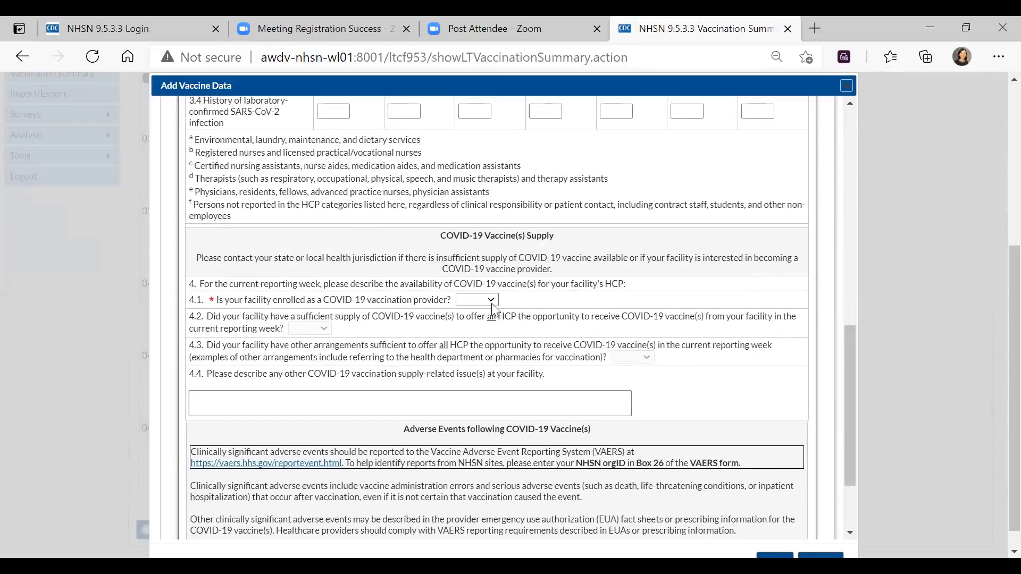
left_click(488, 299)
left_click(477, 348)
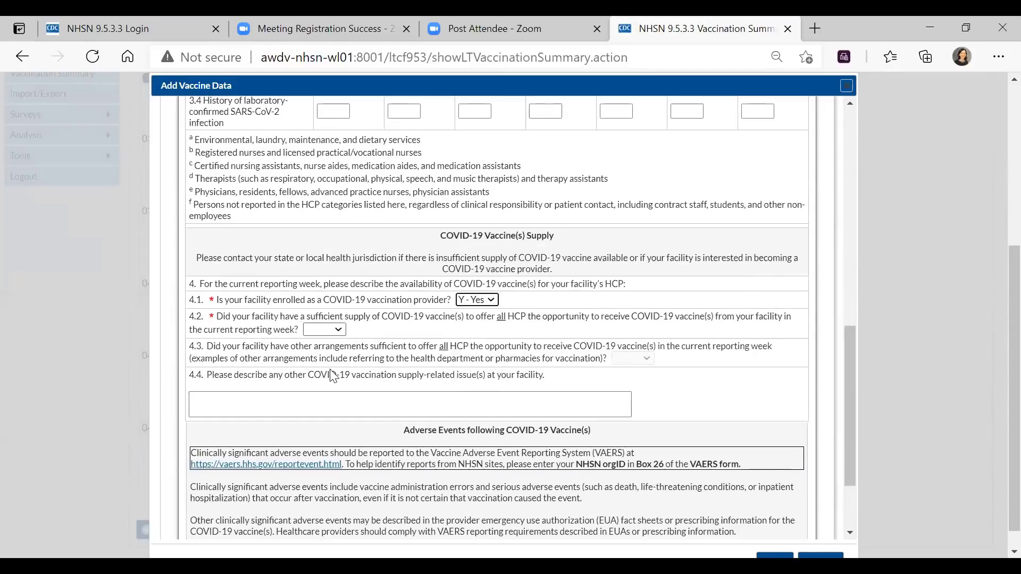
left_click(324, 330)
left_click(319, 375)
Set the total HCP with significant Moderna vaccine adverse events this week to 0 and save the 04/05/2021 record
scroll(512, 379, "down", 3)
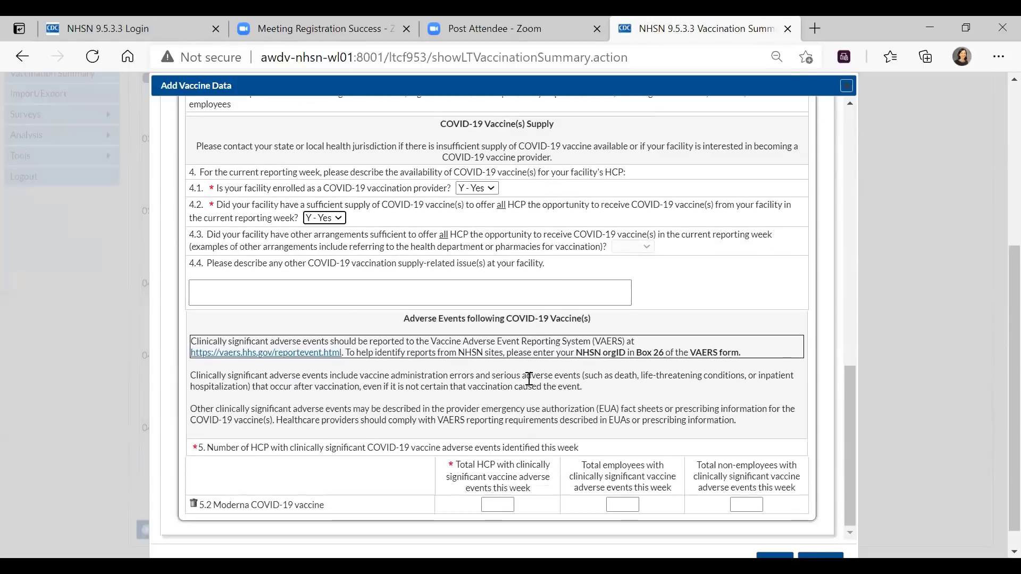
left_click(500, 478)
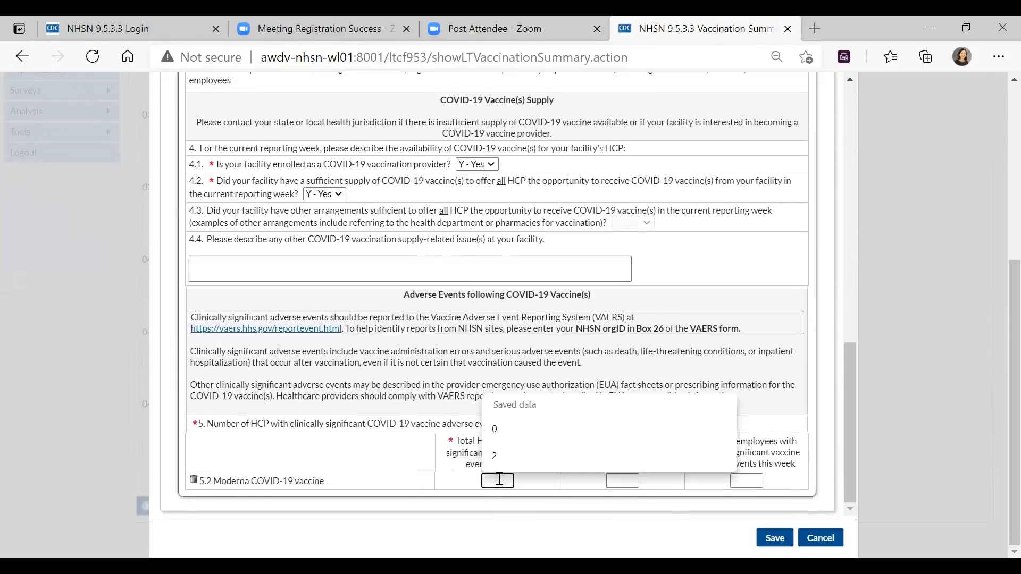
left_click(501, 428)
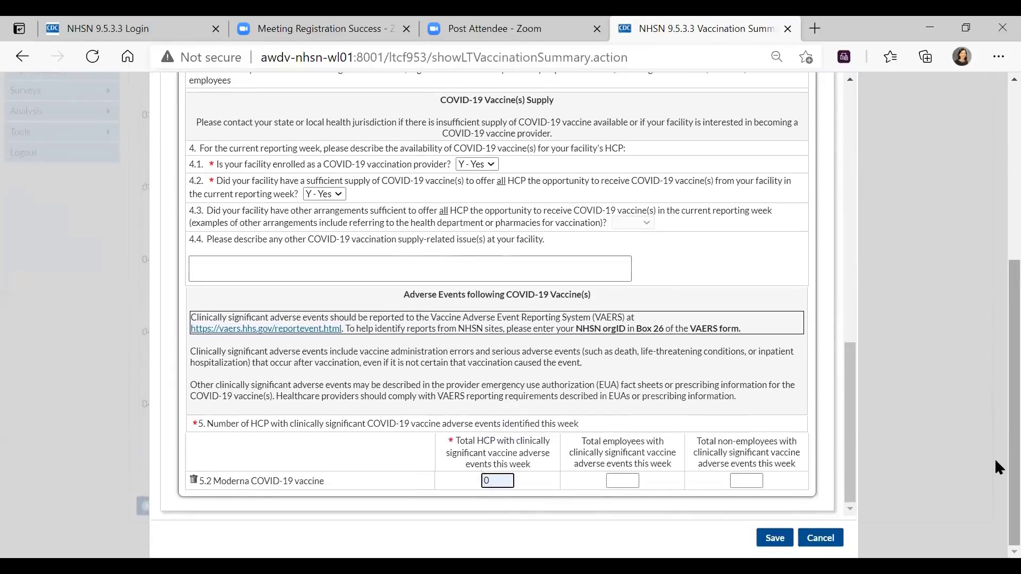
left_click(772, 541)
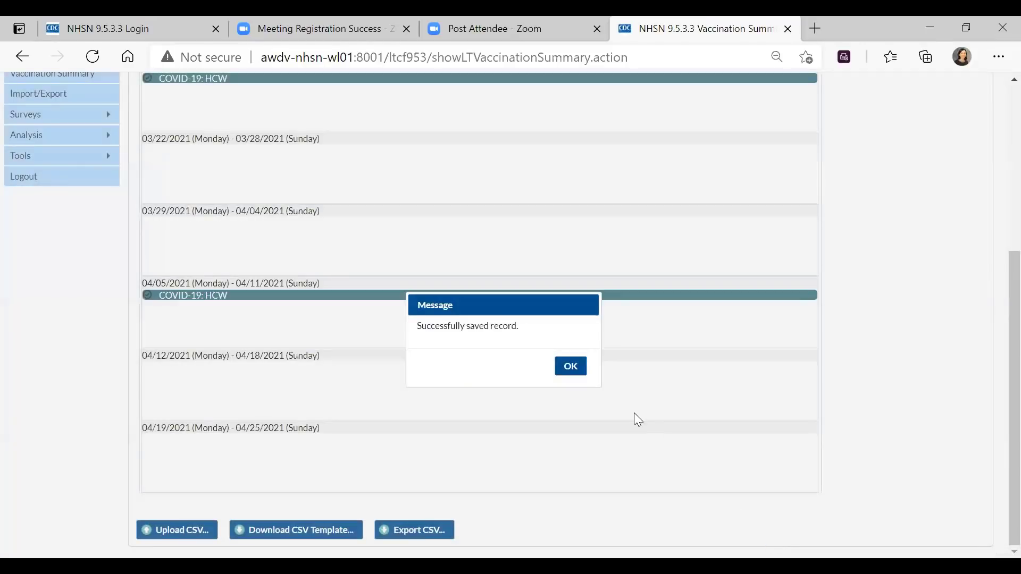
left_click(571, 367)
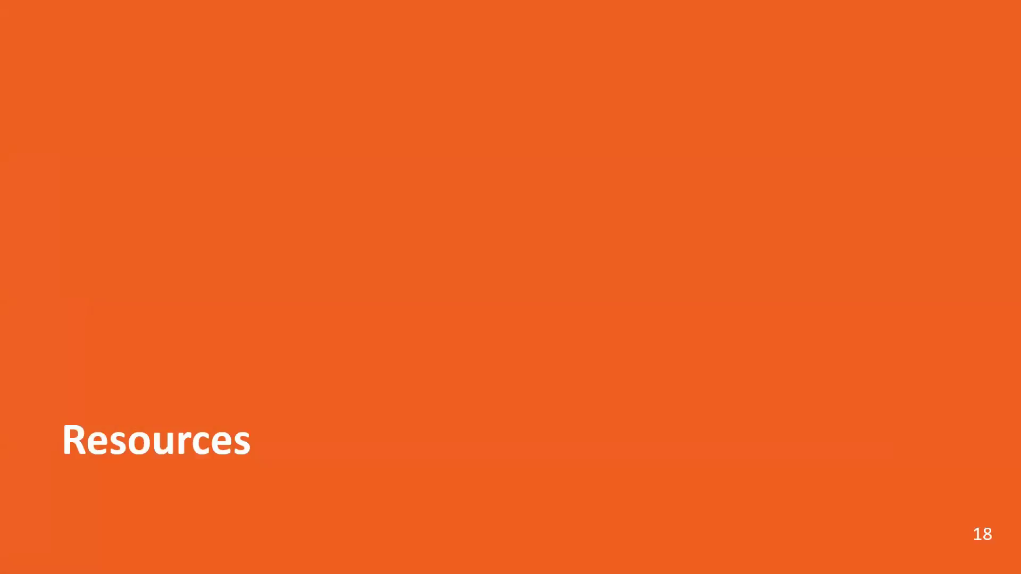
key("Right")
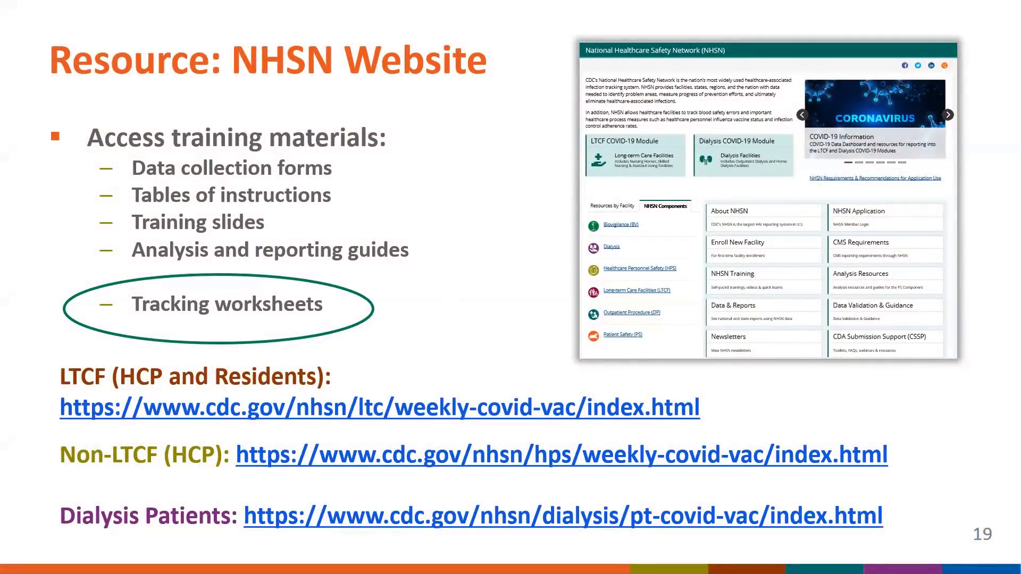